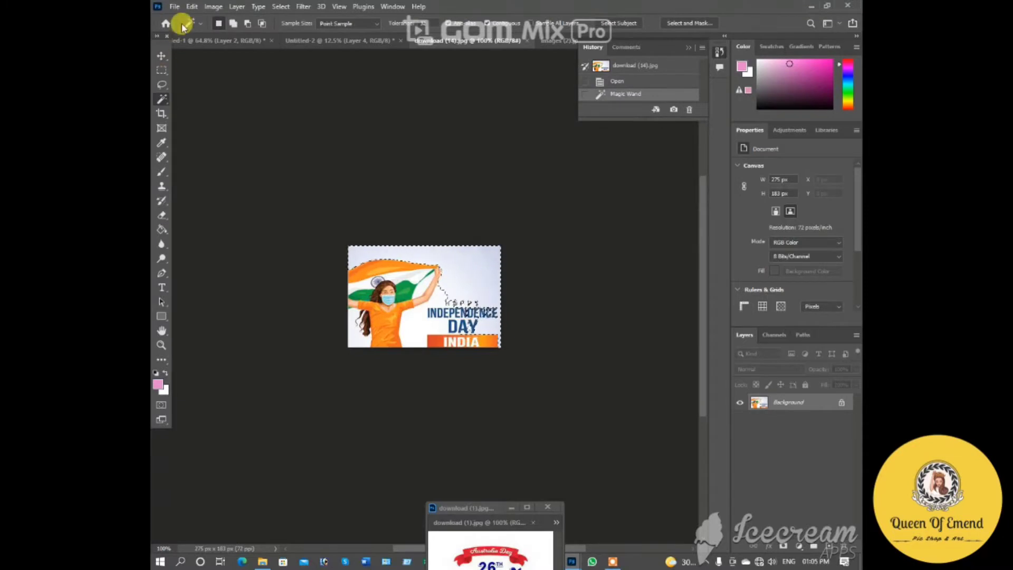
Select the light background around the flag-waving woman with Quick Selection, and invert the selection.
right_click(161, 100)
click(225, 109)
click(427, 332)
click(475, 273)
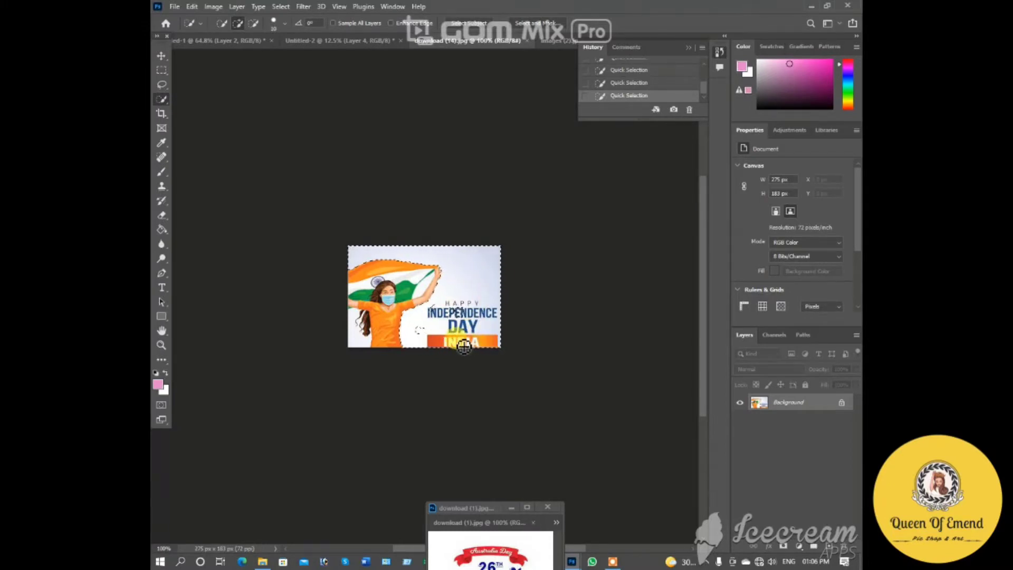
mouse_move(464, 346)
mouse_down()
mouse_move(436, 321)
mouse_move(465, 320)
mouse_move(355, 361)
mouse_move(354, 324)
mouse_up()
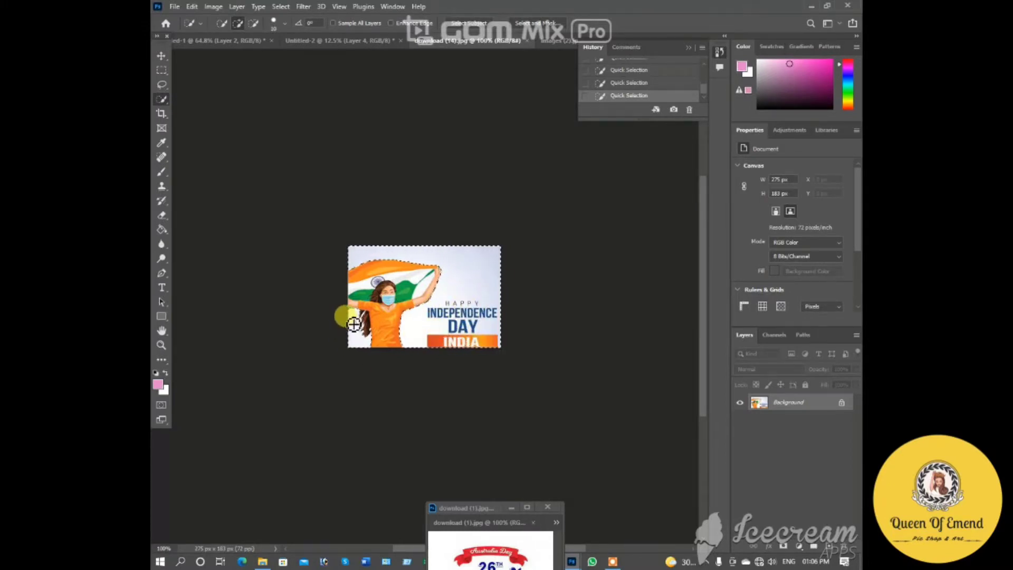
click(162, 55)
click(280, 6)
click(293, 46)
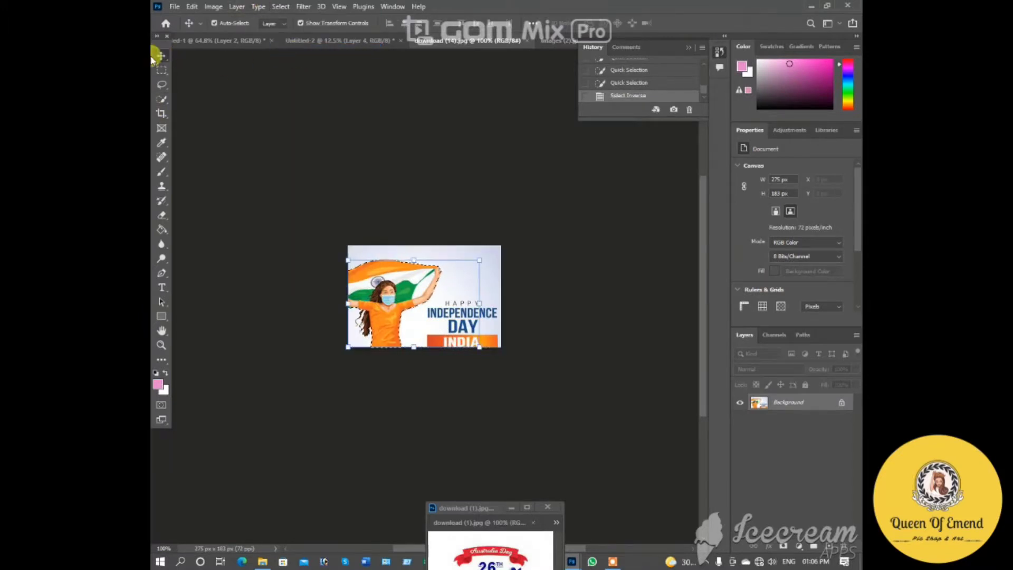
Bring the flag-waving woman cutout into Untitled-2 and place it enlarged in the canvas's lower-left corner.
drag(310, 46, 381, 510)
drag(289, 461, 246, 428)
click(384, 448)
click(322, 424)
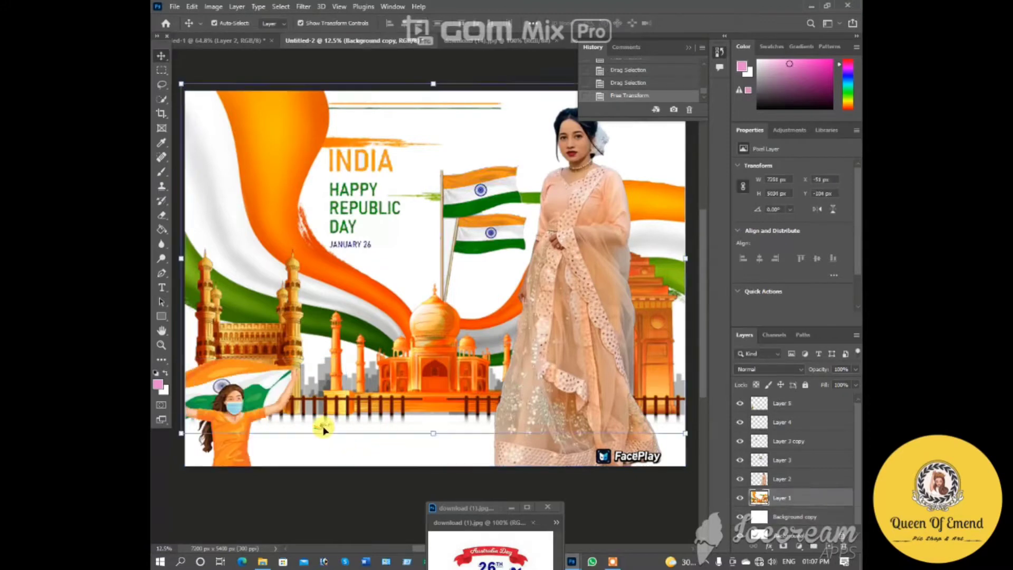
click(320, 425)
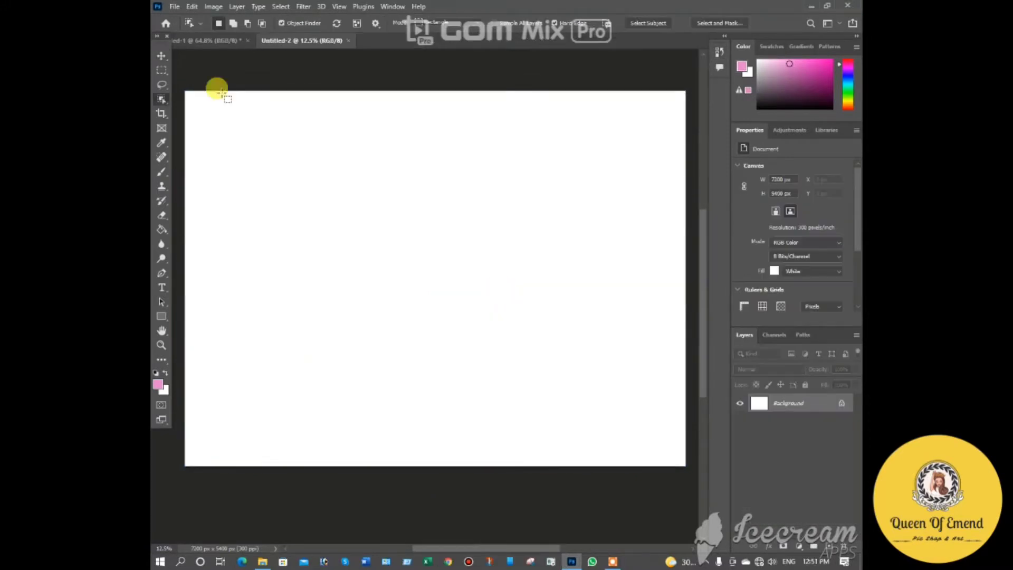
Open the Australia Day and Indian Independence Day pictures together from the INTERNATONAL DAYS folder.
click(174, 6)
click(182, 34)
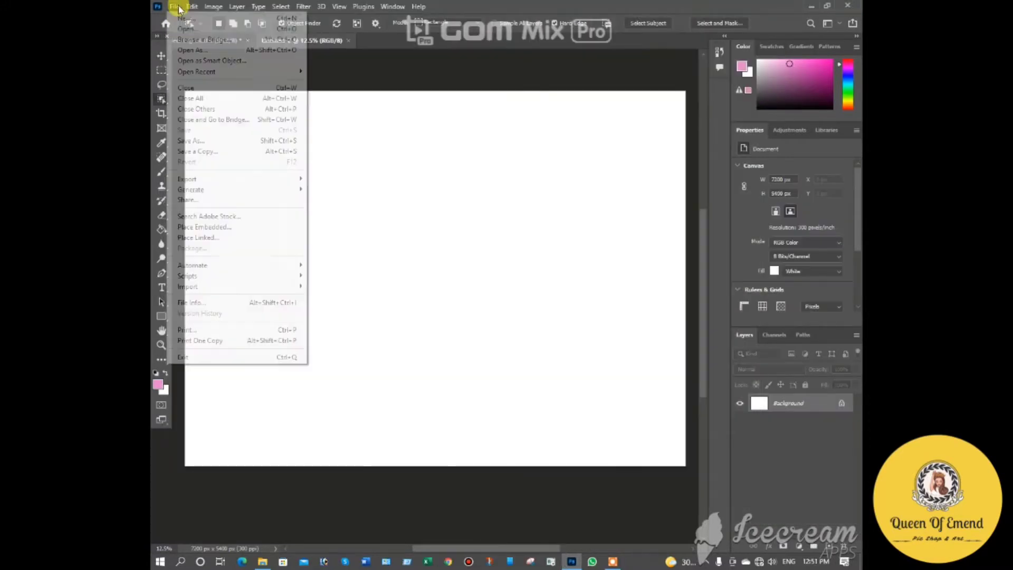
ctrl+click(585, 314)
ctrl+click(430, 314)
ctrl+click(585, 235)
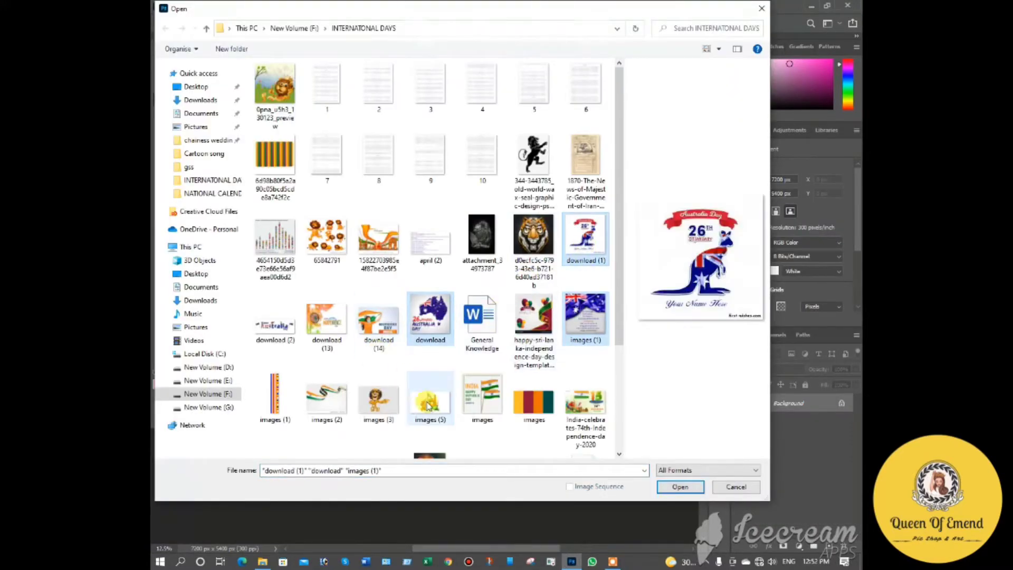
ctrl+click(430, 398)
ctrl+click(378, 323)
key(Return)
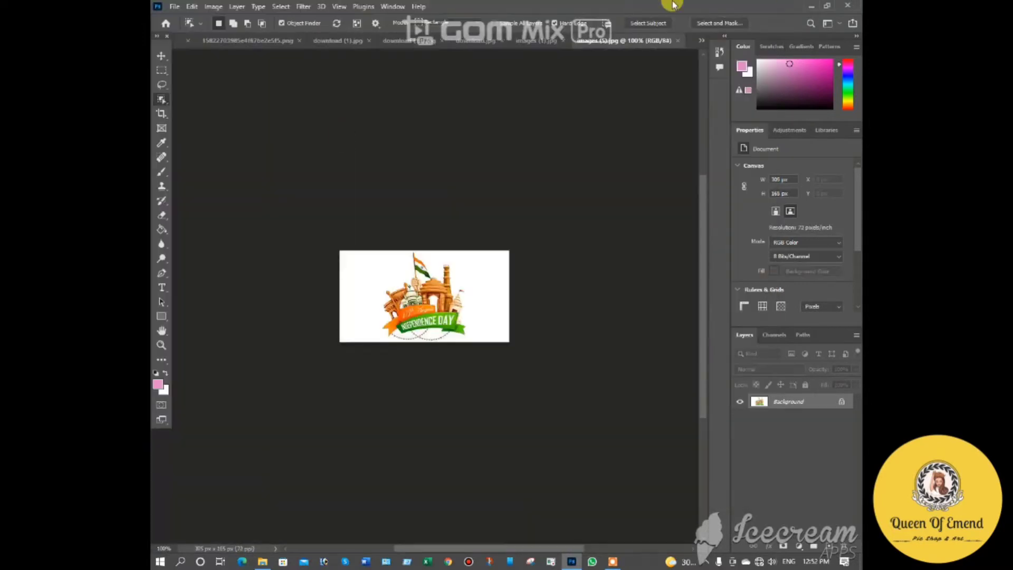
Undock the opened reference images into floating windows and gather them below the 15 August picture.
drag(674, 284, 570, 442)
drag(605, 41, 563, 359)
drag(606, 41, 582, 364)
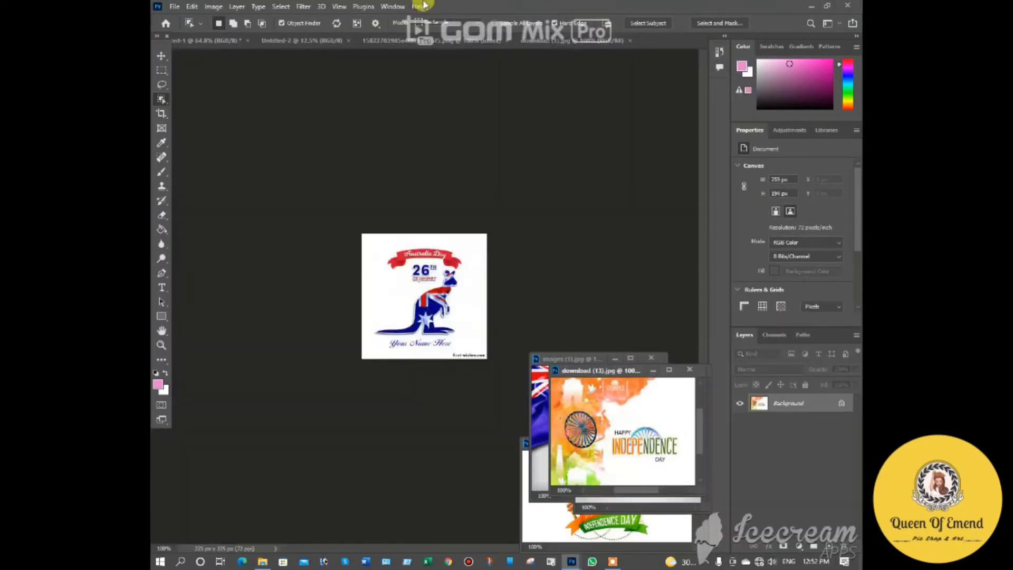
drag(541, 40, 212, 472)
drag(602, 371, 298, 496)
drag(581, 359, 304, 499)
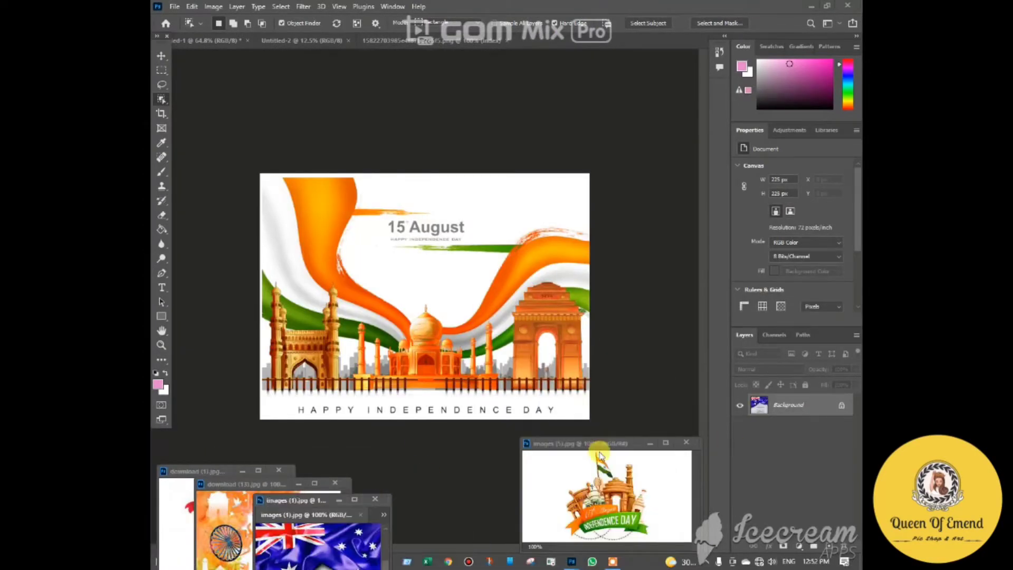
drag(586, 446, 531, 459)
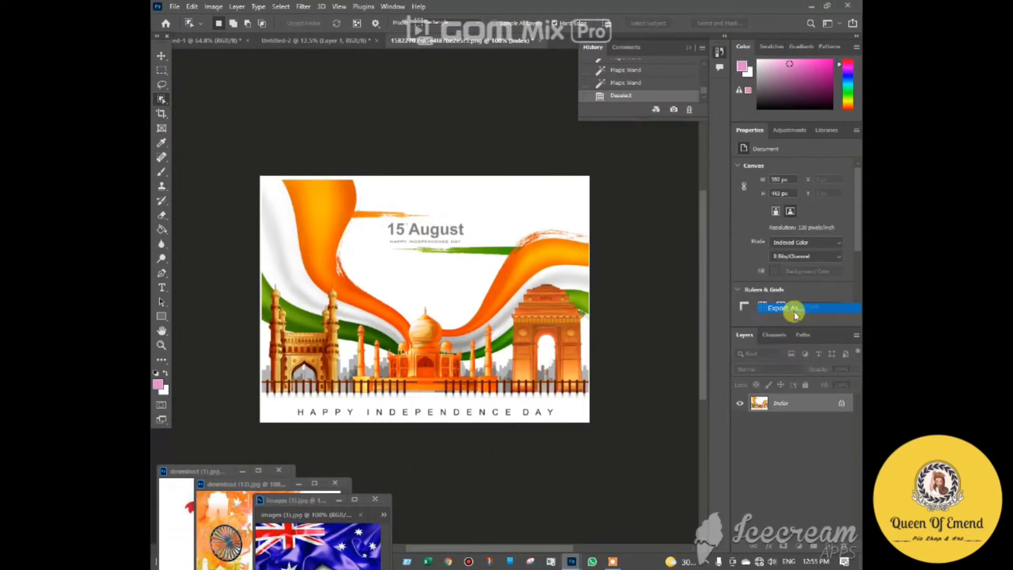
Export the 15 August picture as a JPG named Background in the INTERNATONAL DAYS folder, and close the original.
click(793, 311)
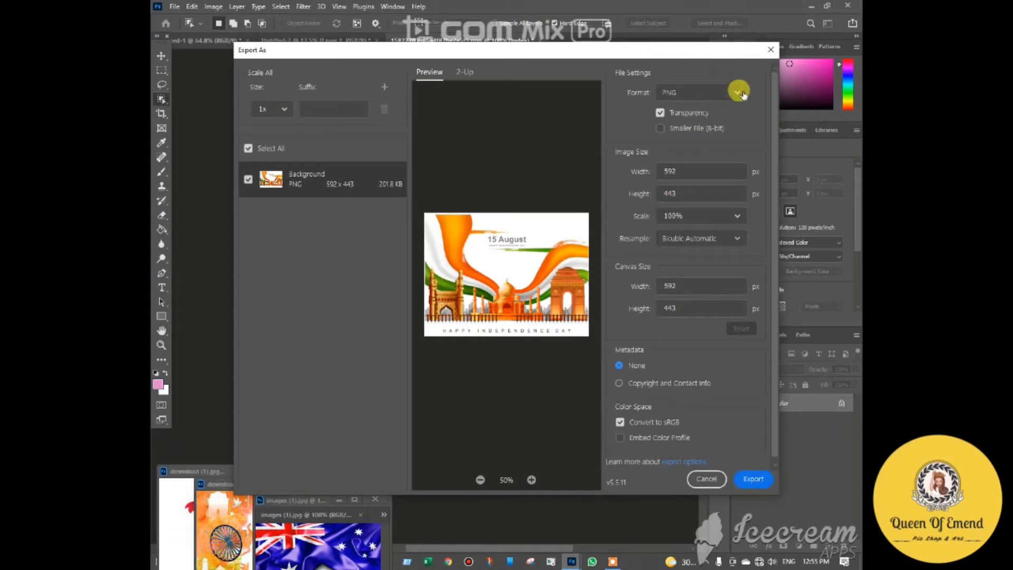
click(738, 92)
click(735, 129)
click(753, 479)
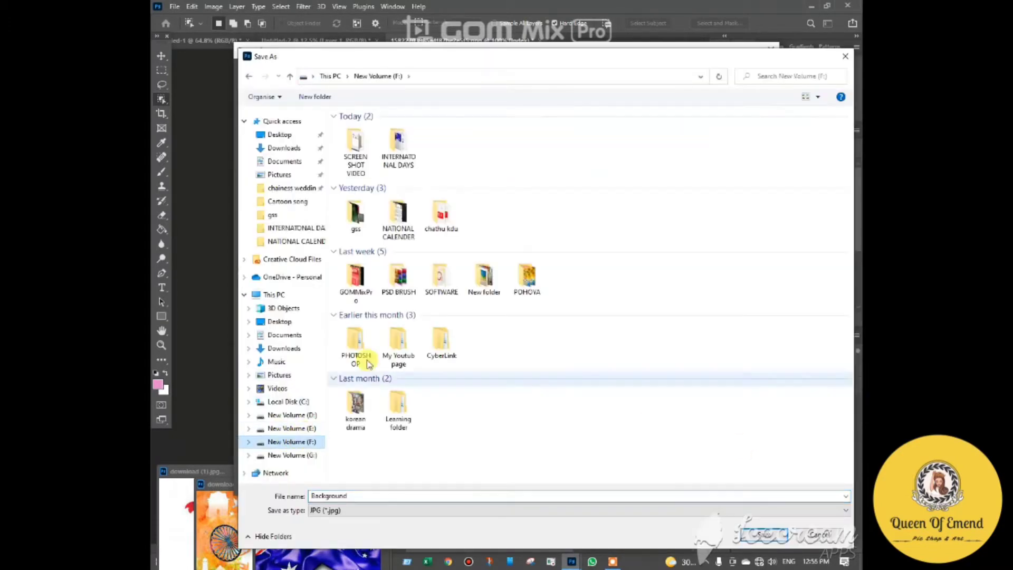
double_click(399, 147)
click(764, 534)
click(536, 41)
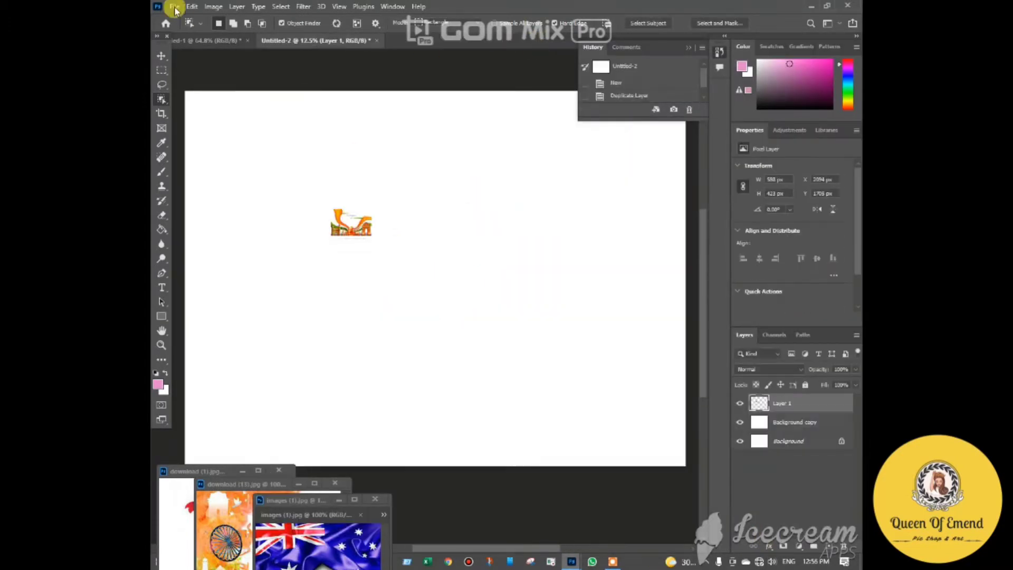
Delete the small 15 August artwork layer from Untitled-2 and open the exported Background image.
click(161, 56)
key(Delete)
click(174, 6)
click(183, 29)
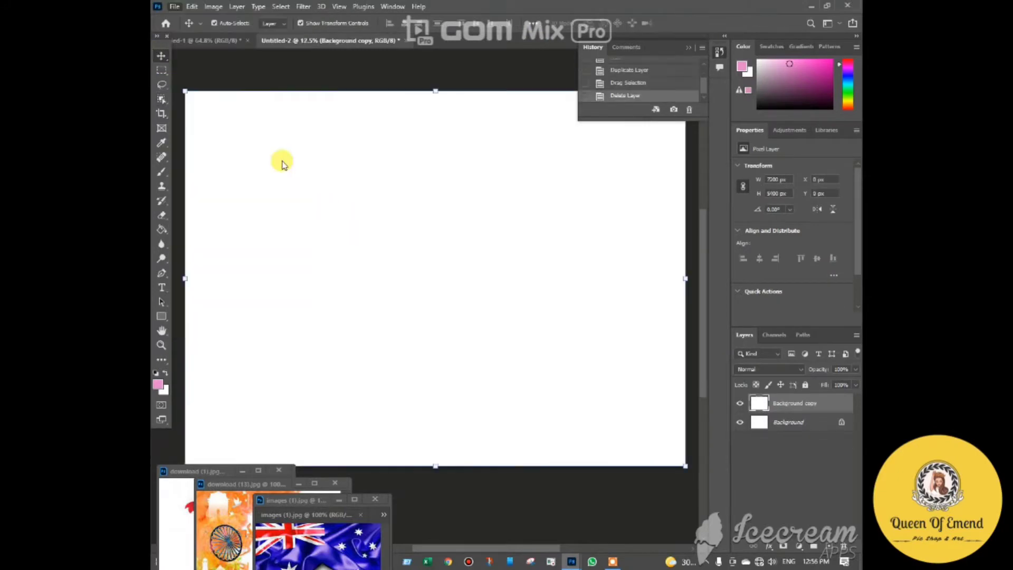
double_click(323, 241)
click(323, 242)
click(595, 235)
Select the Background artwork without its lower caption using a rectangular marquee, and bring it into Untitled-2.
click(161, 70)
drag(260, 173, 579, 391)
click(162, 56)
drag(321, 230, 318, 151)
Enlarge the monuments artwork to about 7251 × 5034 px and position it to span the canvas width.
drag(352, 172, 548, 312)
drag(458, 297, 689, 439)
key(Return)
drag(548, 368, 545, 361)
Erase the "15 August" title and the small Independence Day line from the monuments artwork with a larger Eraser brush.
click(161, 215)
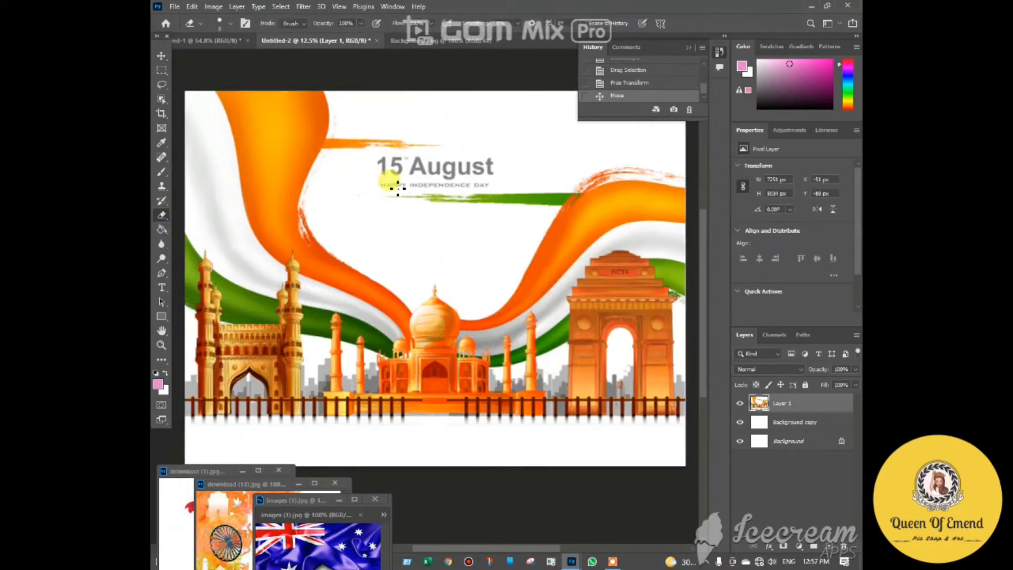
click(231, 24)
drag(386, 160, 402, 164)
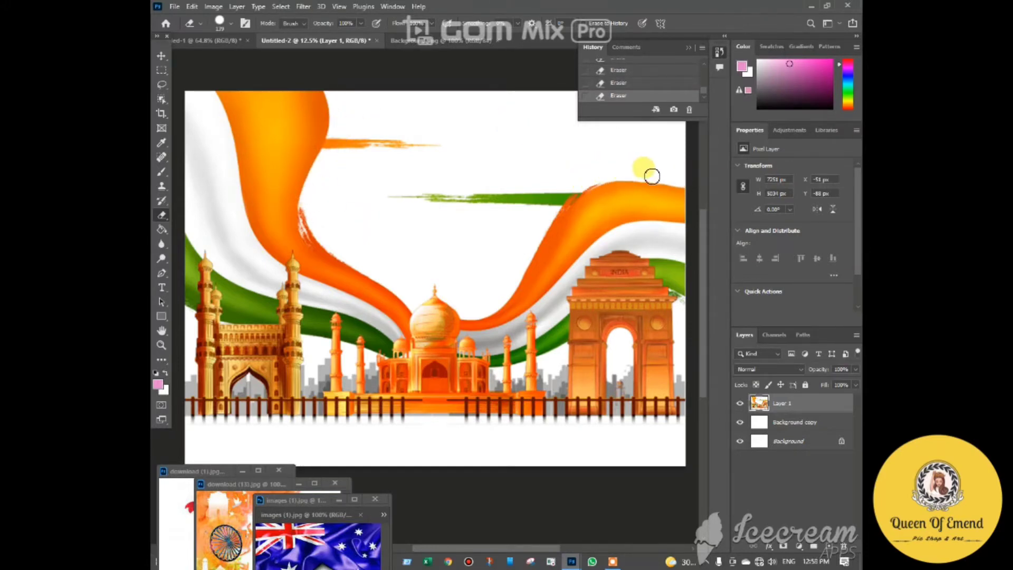
Bring the woman in the peach dress from Untitled-1 into Untitled-2, enlarge her to about 2430 × 5179 px and place her over the right-hand monument.
click(211, 40)
click(161, 55)
drag(549, 230, 514, 249)
key(ctrl+t)
drag(577, 287, 658, 534)
drag(597, 449, 591, 408)
key(Return)
drag(586, 252, 592, 223)
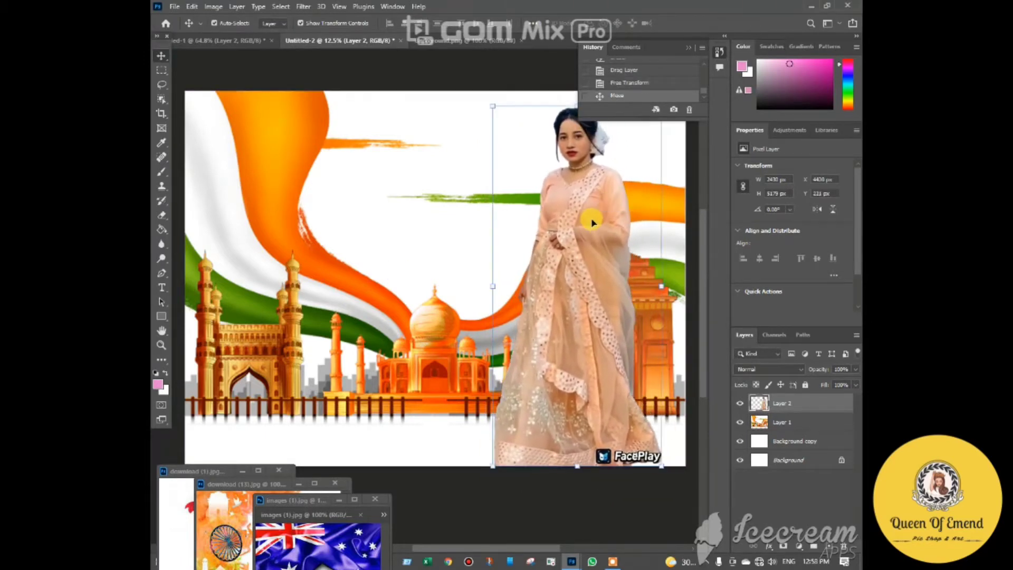
Regroup the floating Australia Day images and set the download (13) window apart beside them.
drag(316, 511, 482, 520)
drag(264, 485, 357, 450)
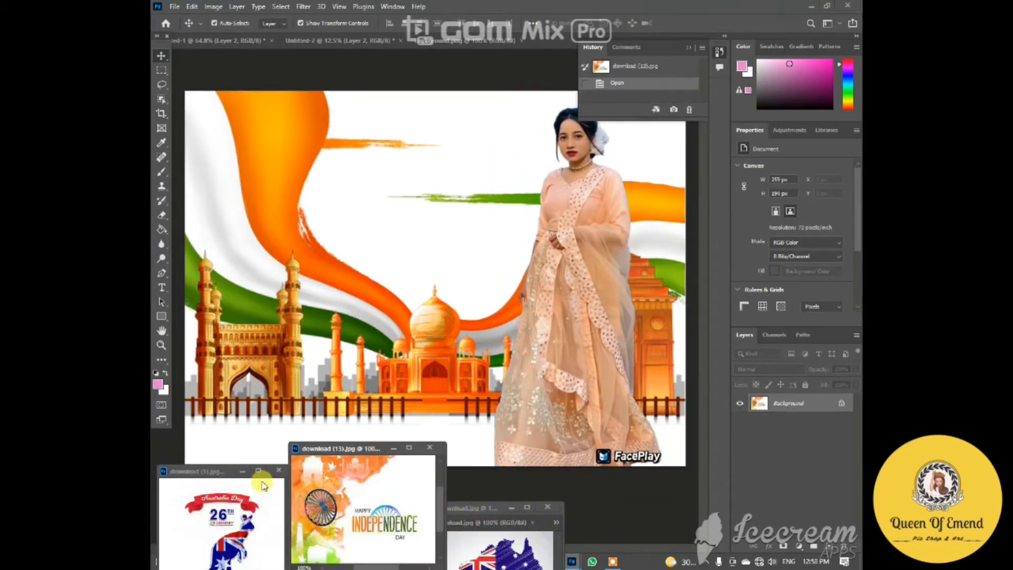
drag(221, 471, 508, 518)
drag(335, 448, 277, 415)
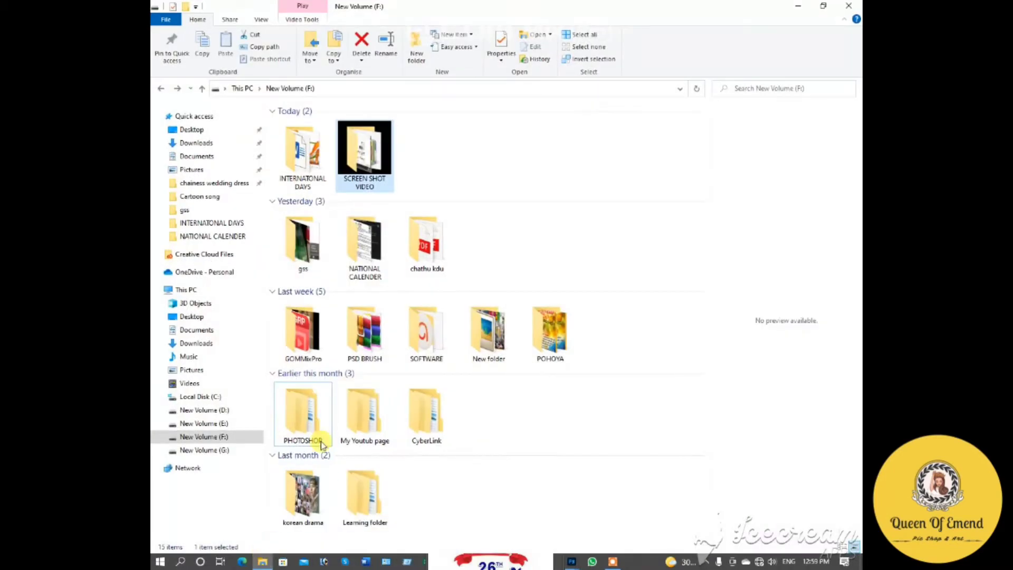
Switch to File Explorer, open the INTERNATONAL DAYS folder and bring the "images" Republic Day picture into Photoshop.
double_click(356, 169)
scroll(599, 238, up, 1)
click(600, 228)
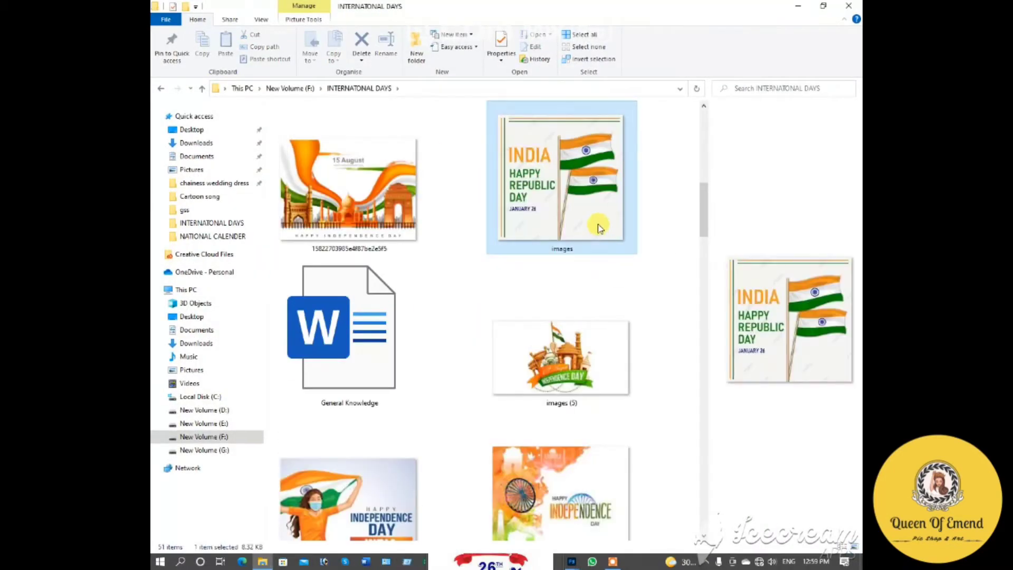
click(823, 6)
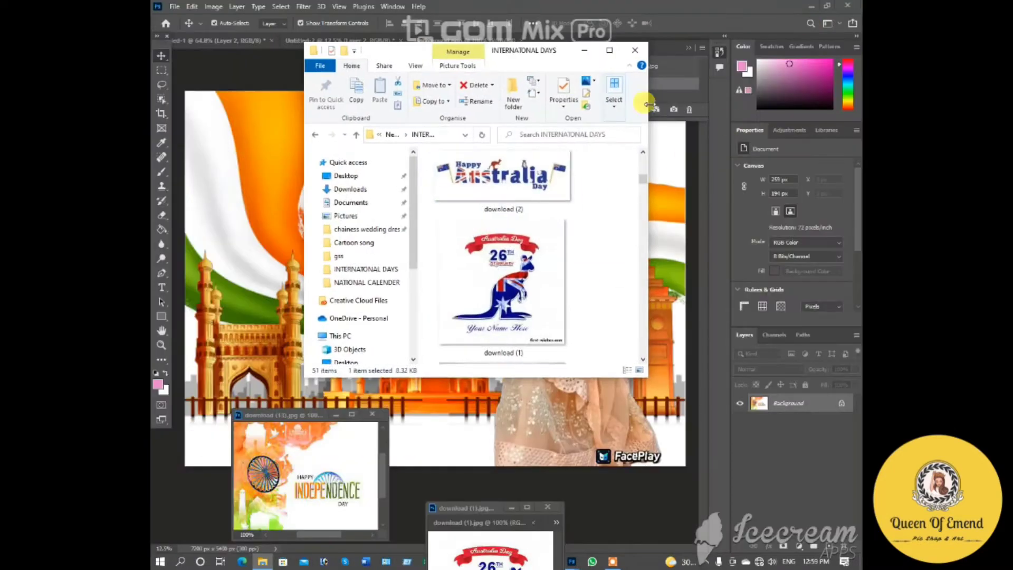
drag(552, 191, 691, 41)
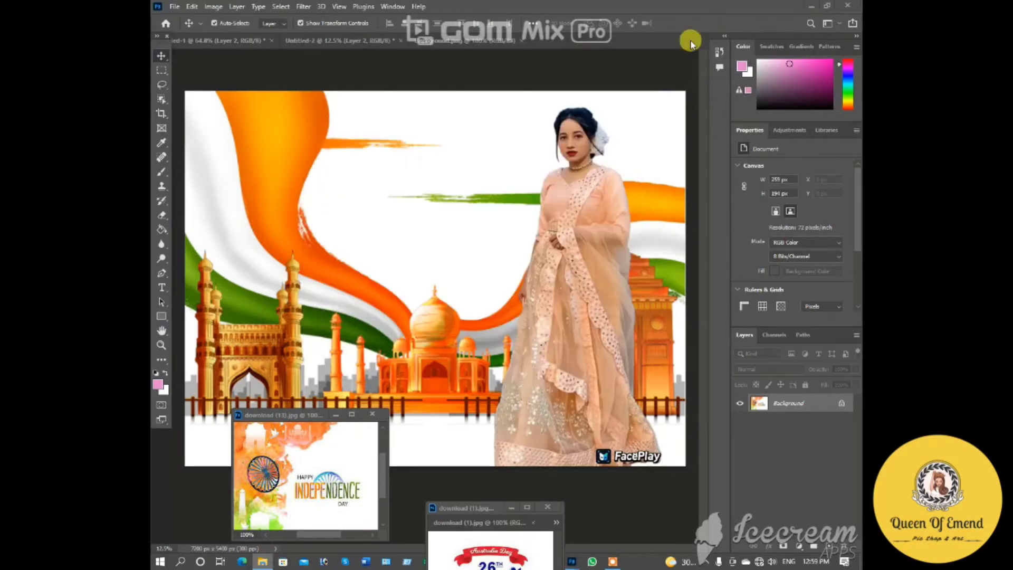
Dock the Republic Day picture from its floating window among the main document tabs.
drag(318, 458, 418, 350)
click(299, 405)
click(417, 350)
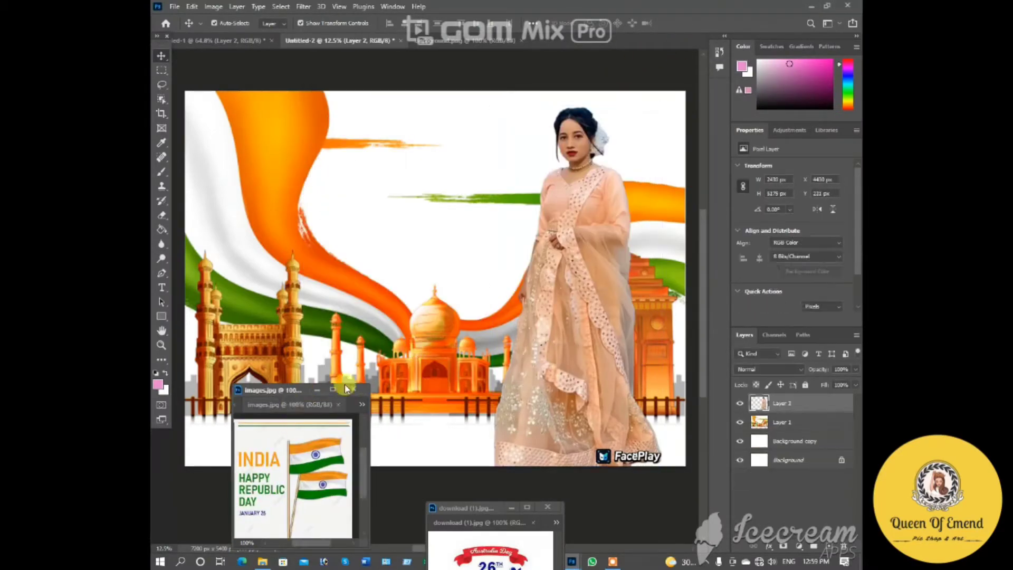
drag(271, 390, 578, 41)
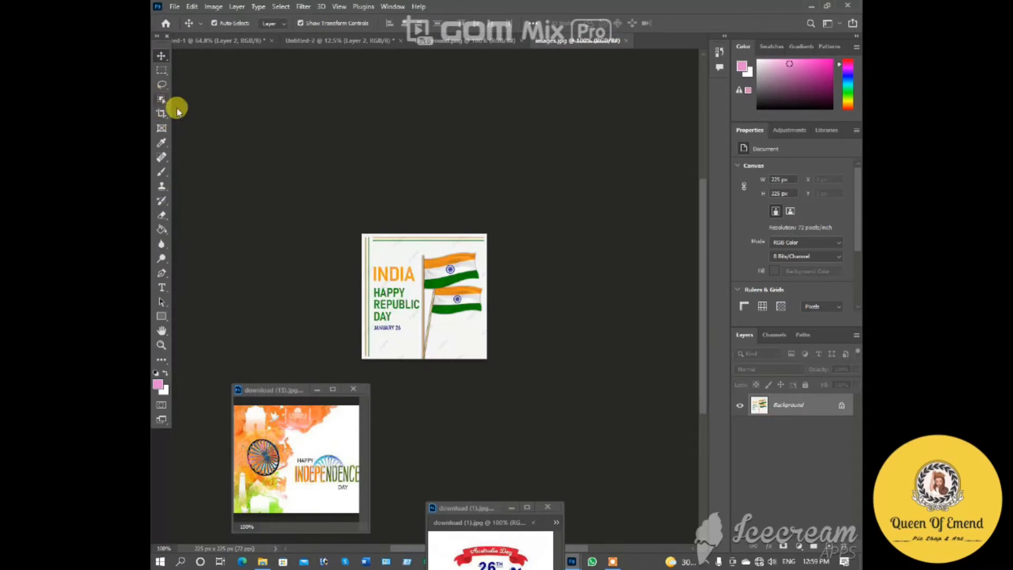
Isolate the Republic Day text and flags by inverting a Magic Wand background selection, and place them enlarged above the Taj Mahal in Untitled-2.
right_click(162, 99)
click(221, 122)
click(389, 249)
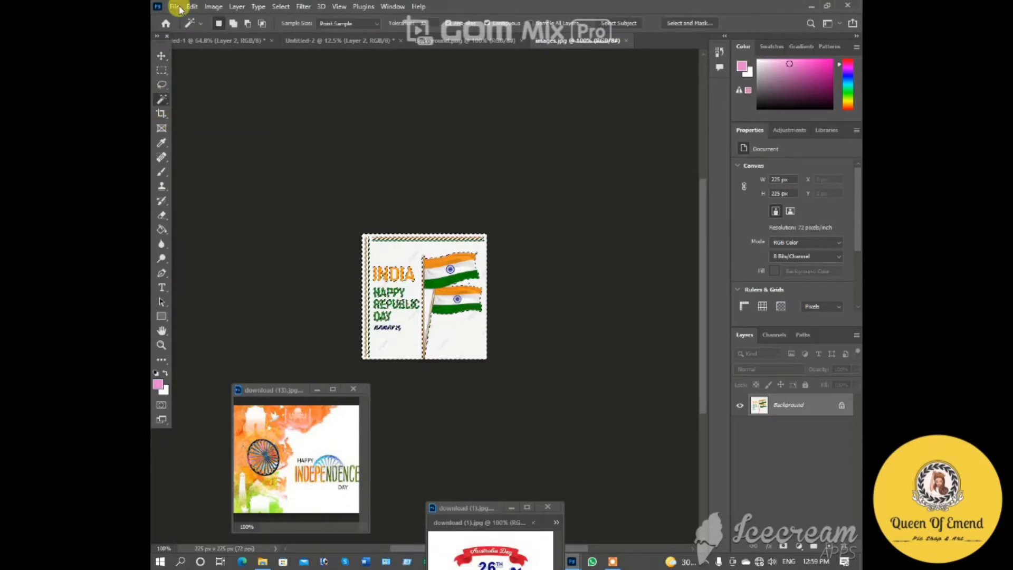
click(280, 7)
click(284, 47)
key(v)
drag(392, 295, 441, 293)
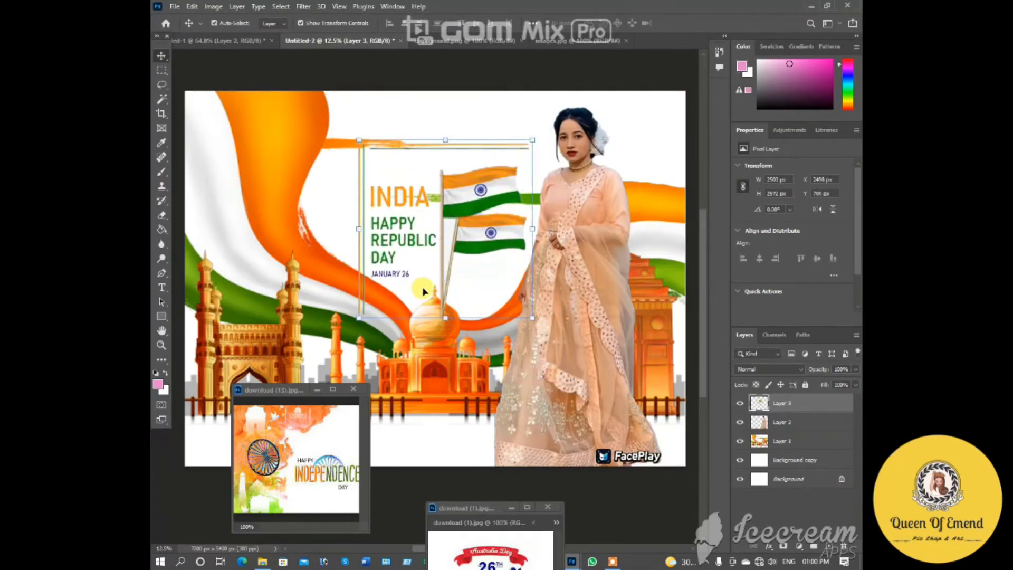
Duplicate the Republic Day layer and move the copy to the canvas's upper-left area.
right_click(773, 403)
click(686, 134)
key(Return)
mouse_move(459, 234)
mouse_down()
mouse_move(259, 234)
mouse_move(300, 200)
mouse_up()
Erase the Republic Day text and border lines from the original Layer 3, keeping only its two flags.
click(782, 422)
key(e)
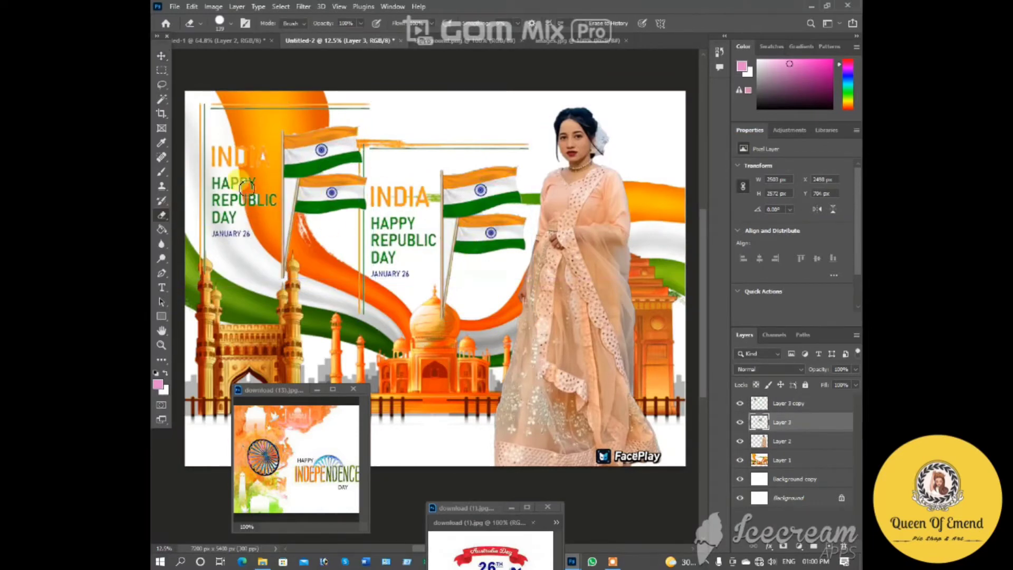
mouse_move(366, 190)
mouse_down()
mouse_move(392, 175)
mouse_move(398, 211)
mouse_up()
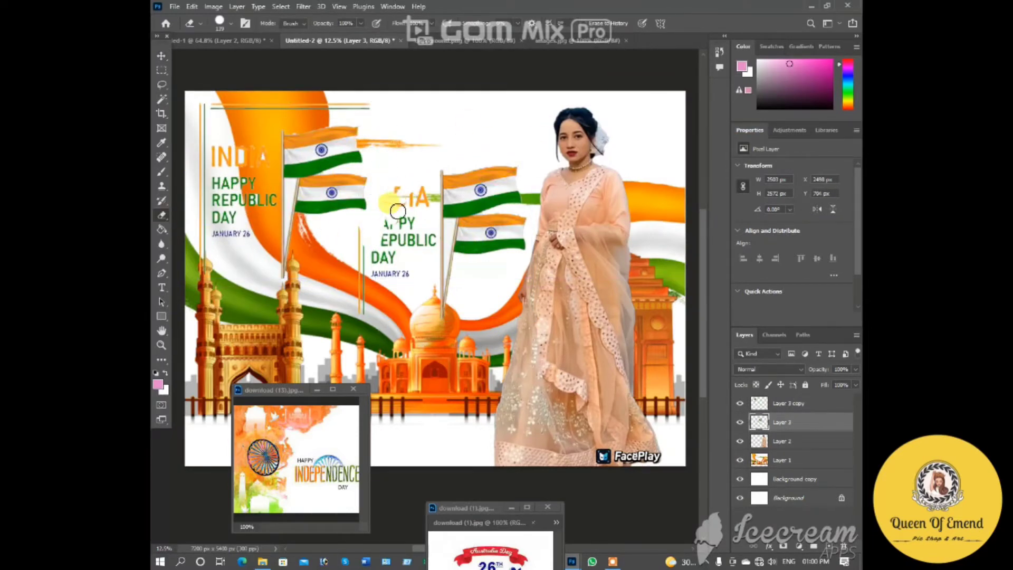
click(728, 53)
click(659, 84)
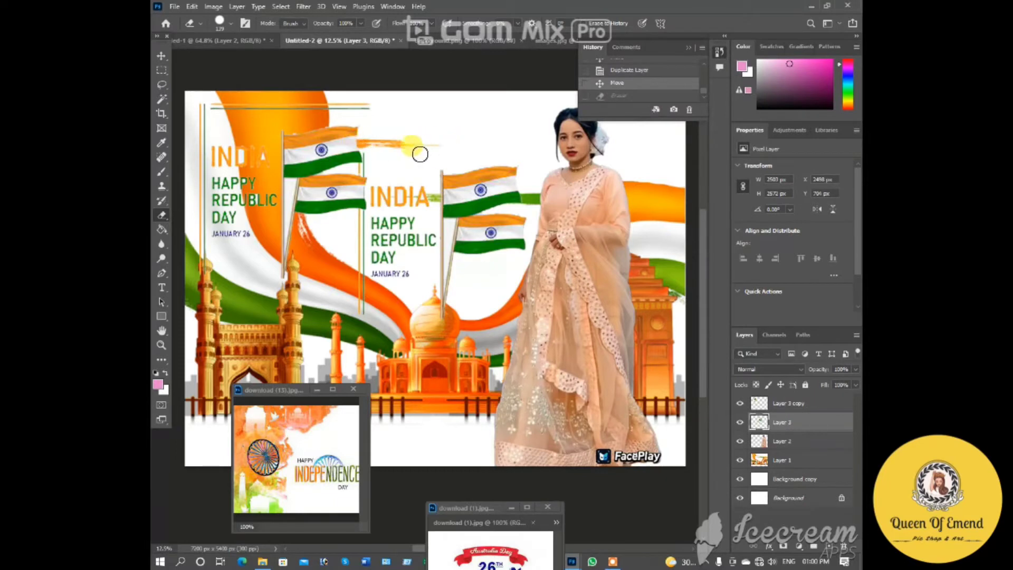
drag(368, 156, 371, 198)
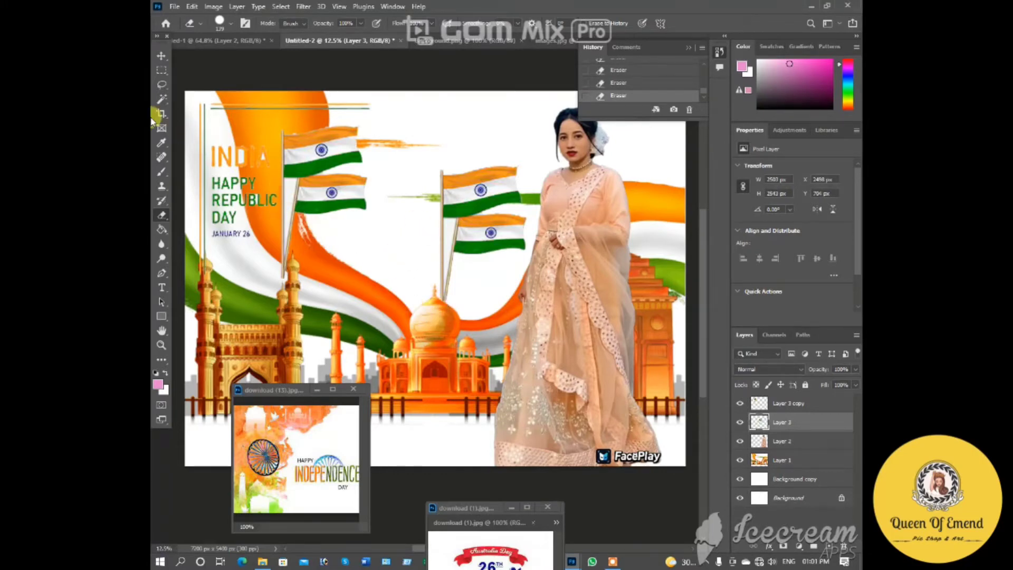
Nudge the monuments artwork slightly upward and close the floating download (13) image.
key(v)
drag(259, 194, 258, 194)
drag(367, 334, 368, 330)
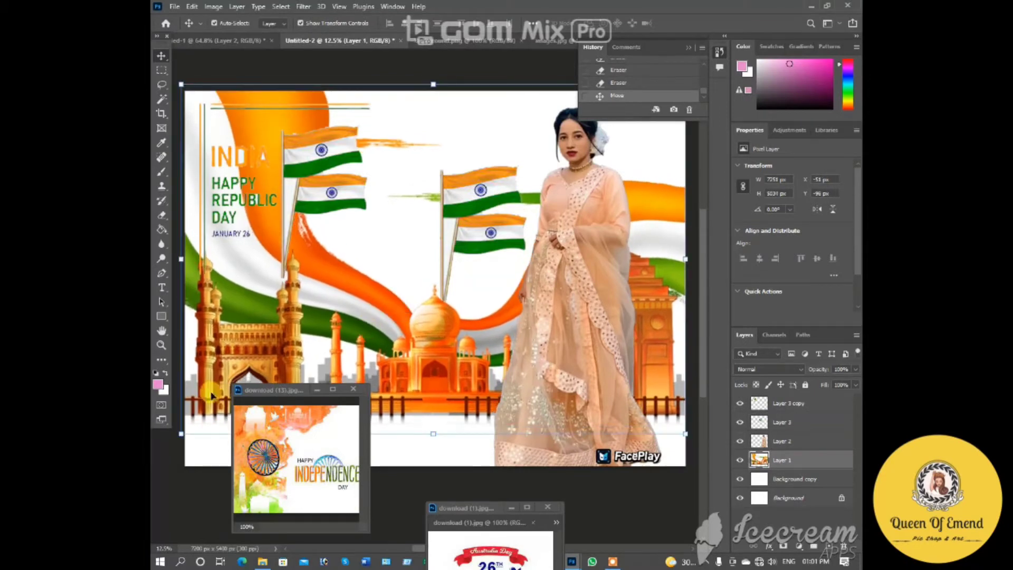
click(298, 72)
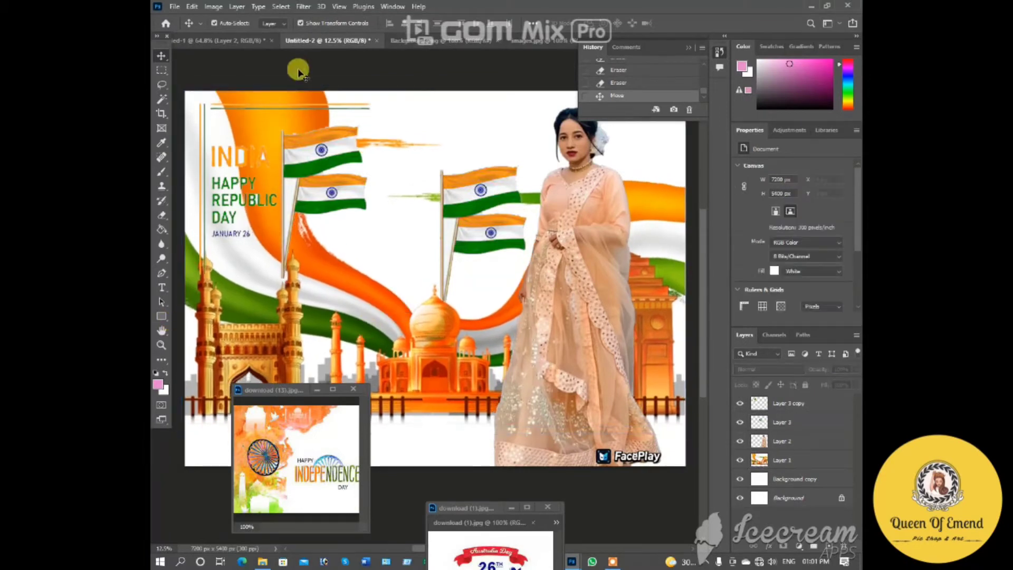
click(350, 394)
Erase the two flags from Layer 3 copy, keeping its Republic Day text and border lines.
click(806, 405)
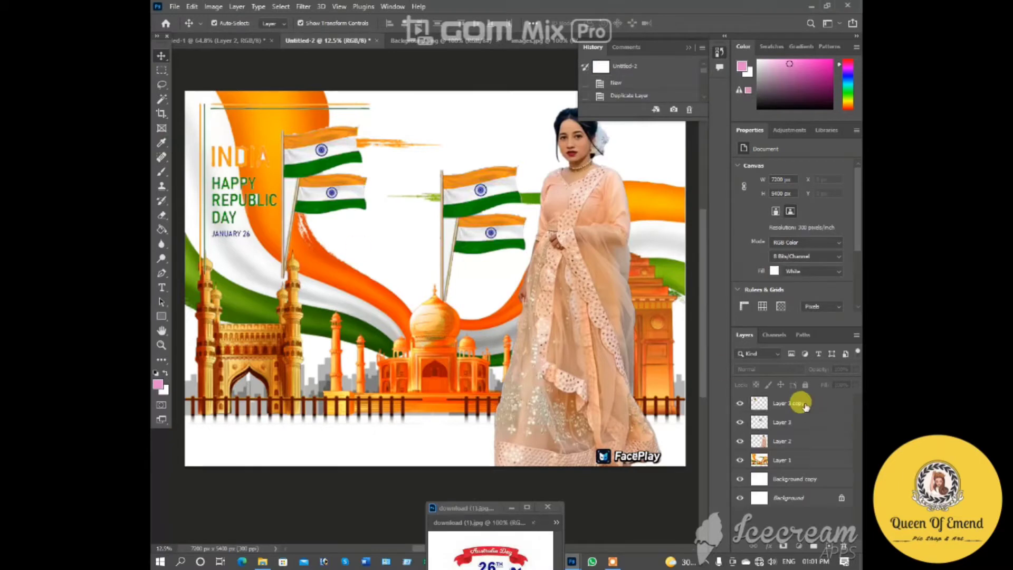
right_click(162, 215)
click(197, 219)
click(359, 121)
click(603, 82)
drag(361, 186, 354, 192)
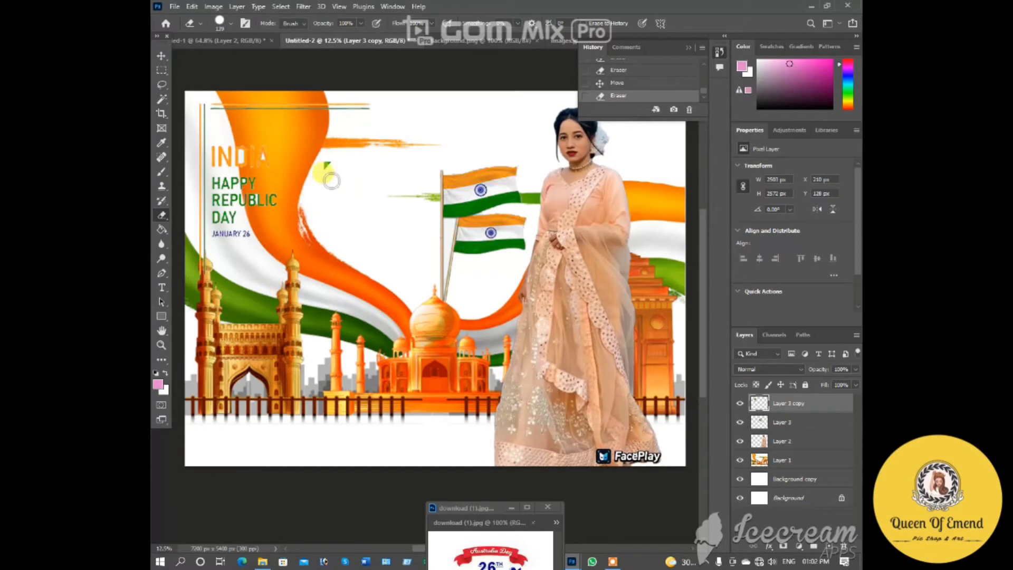
Move the Republic Day text into the white area beside the flags and erase its vertical border lines.
key(v)
drag(237, 203, 356, 211)
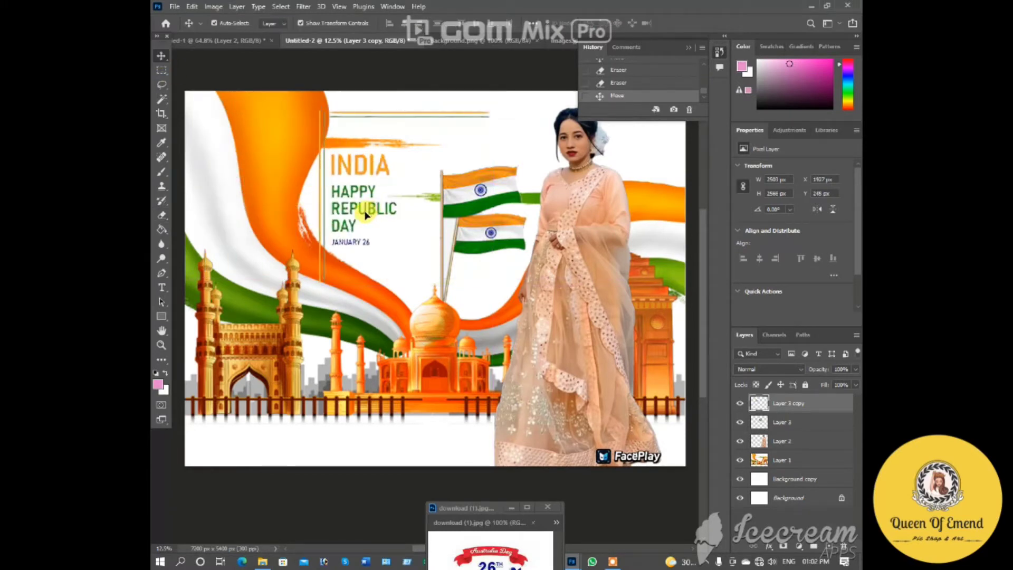
click(162, 215)
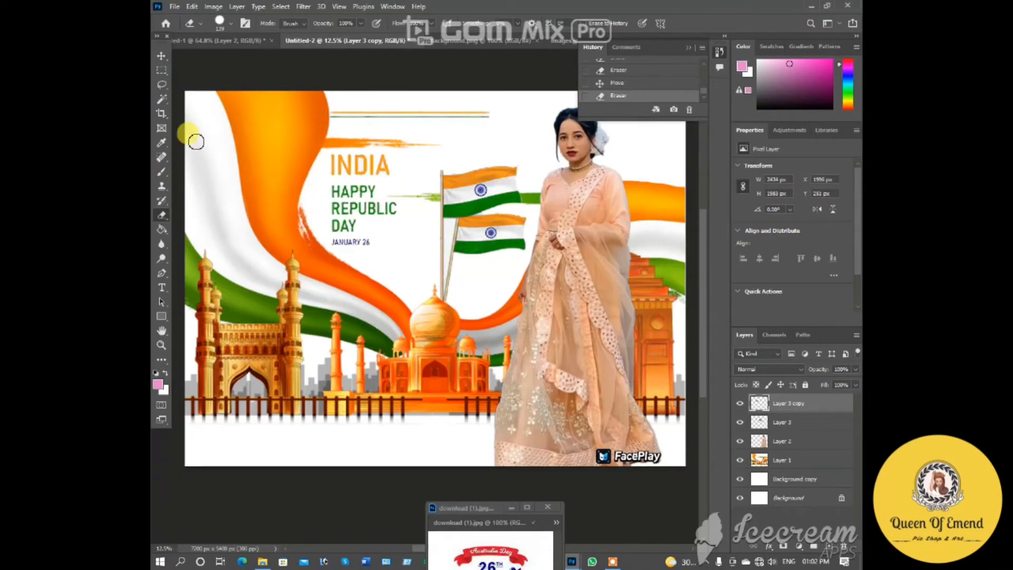
Enlarge the Republic Day text layer slightly with Free Transform and shift it up within the white area.
key(v)
drag(344, 170, 344, 169)
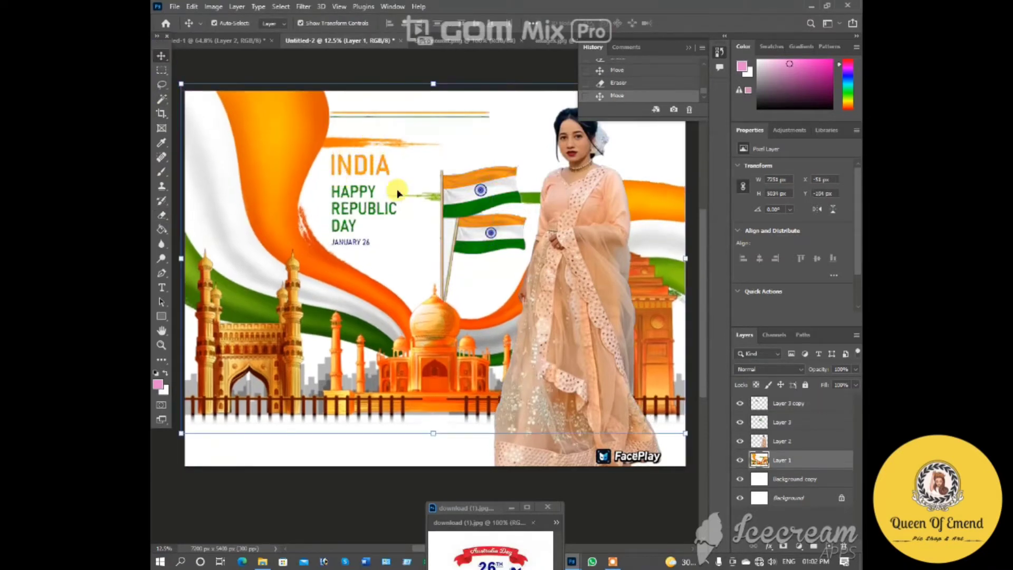
click(333, 486)
click(351, 232)
drag(324, 246, 310, 258)
drag(357, 219, 369, 203)
key(Return)
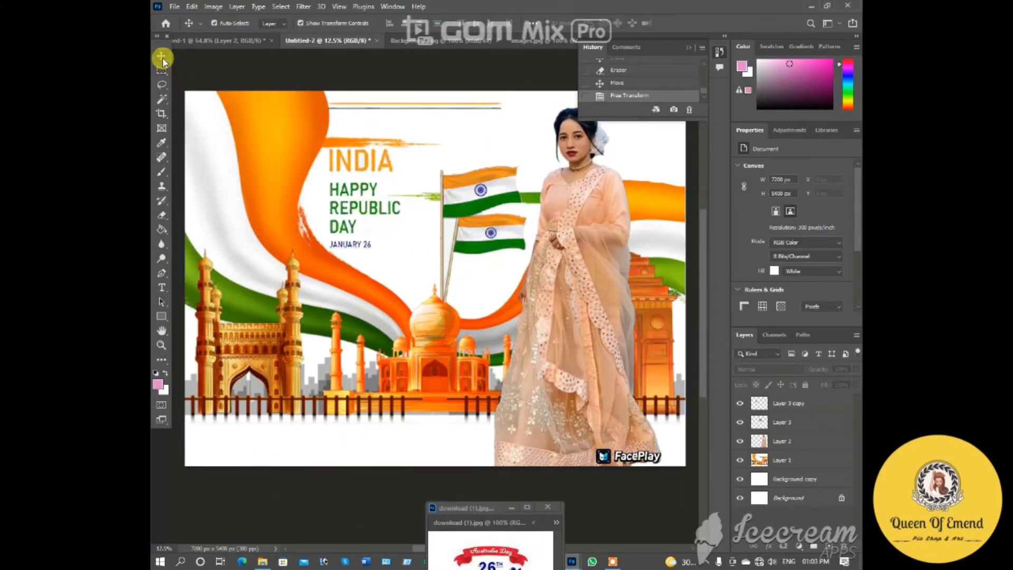
Open the tricolour ribbon image images (2) together with download (14) from the INTERNATONAL DAYS folder.
click(174, 6)
click(186, 29)
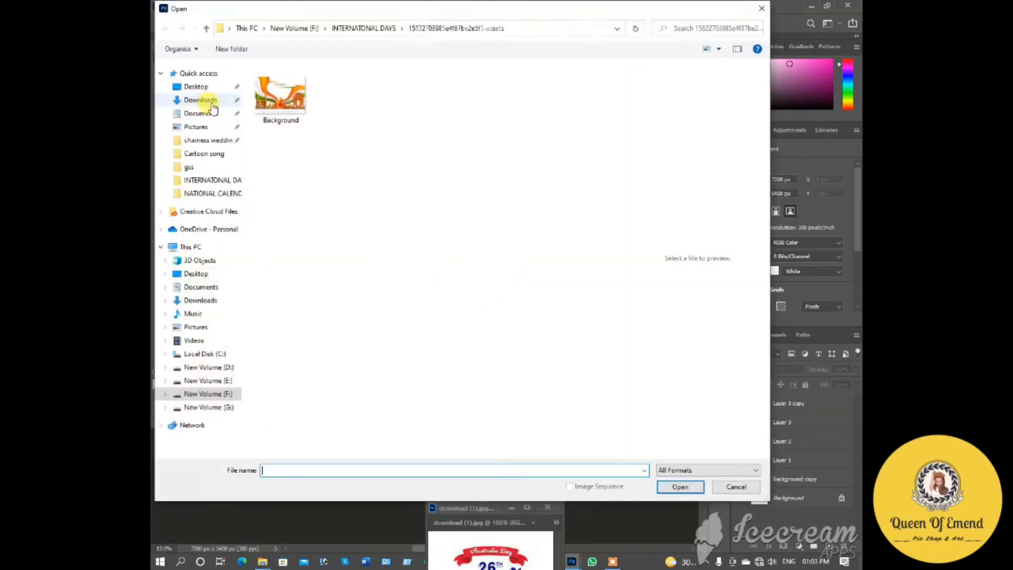
click(352, 30)
click(277, 180)
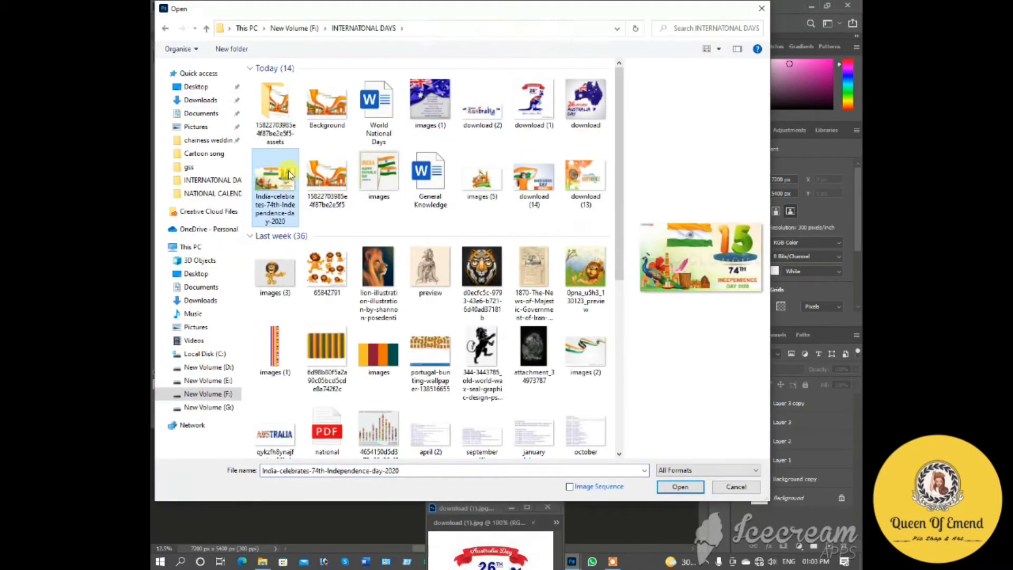
click(481, 177)
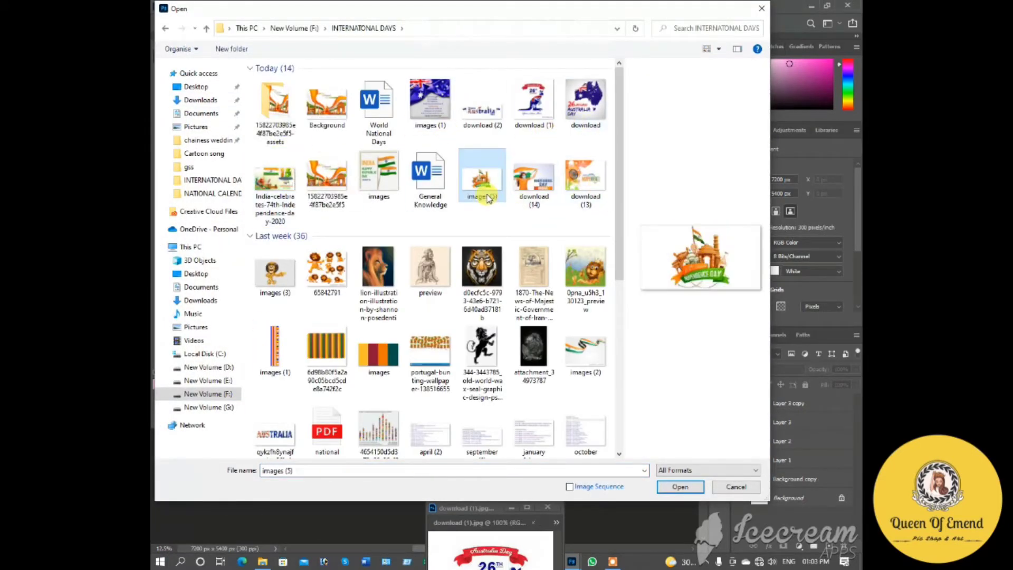
scroll(607, 248, down, 5)
scroll(597, 366, up, 4)
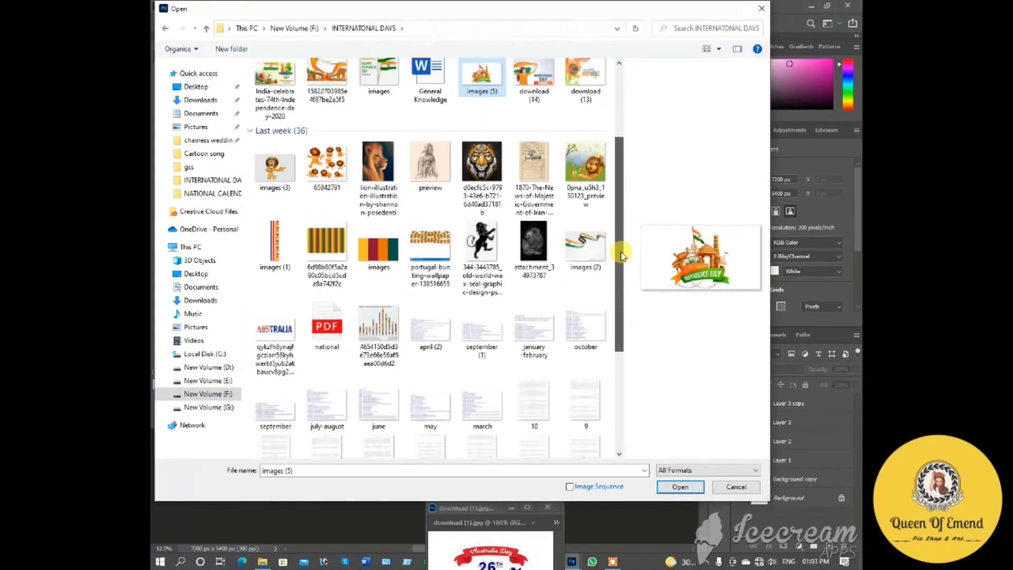
click(586, 269)
scroll(607, 238, up, 2)
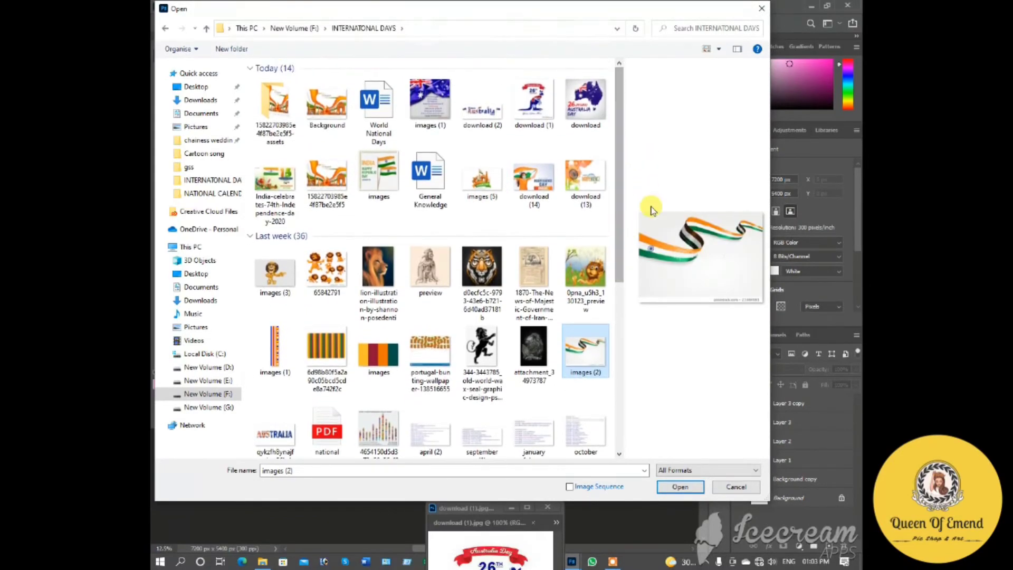
scroll(612, 317, down, 6)
scroll(623, 263, up, 6)
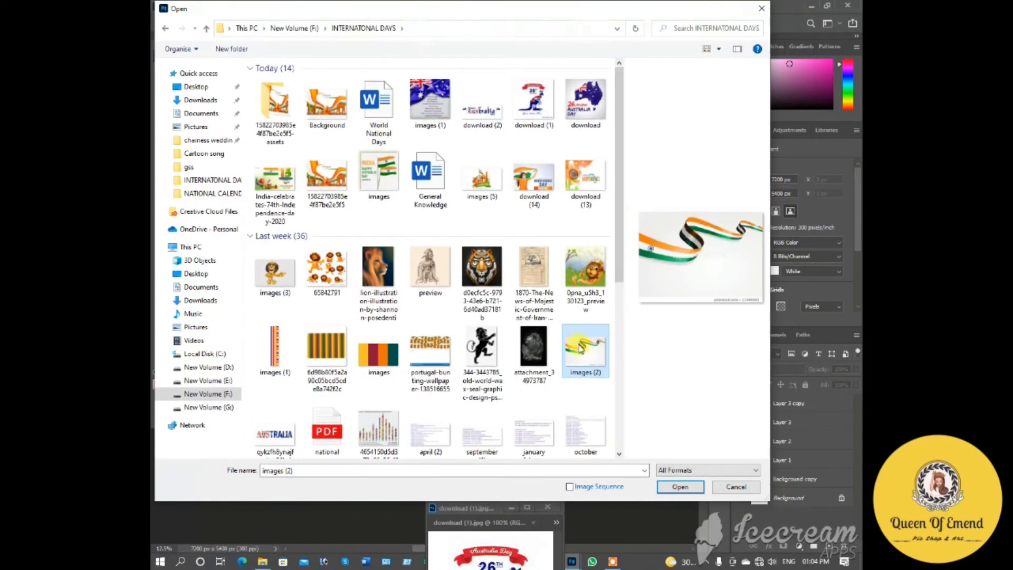
ctrl+click(534, 179)
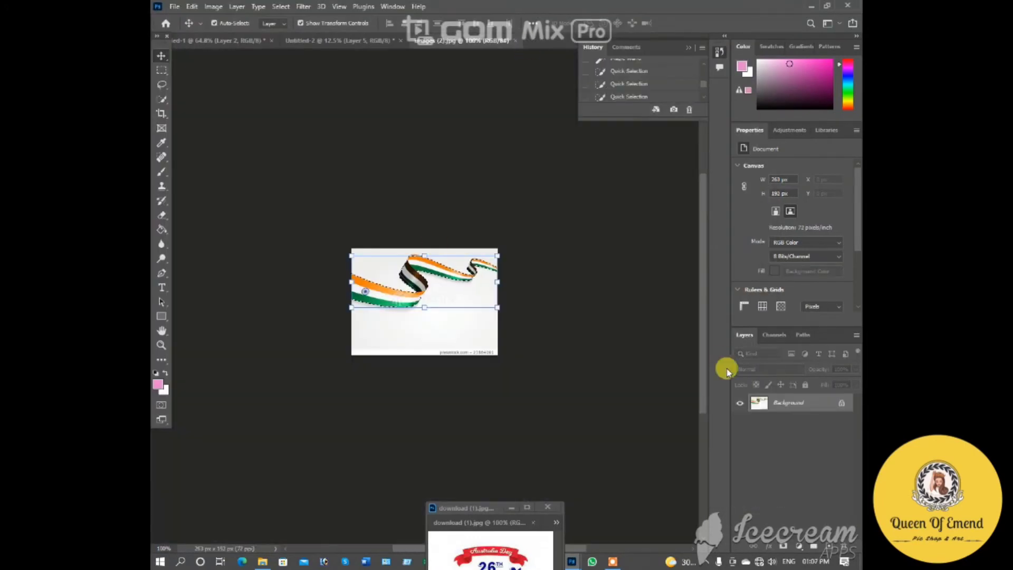
Unlock the ribbon image's Background layer and flip the canvas horizontally.
click(839, 402)
click(213, 6)
mouse_move(276, 156)
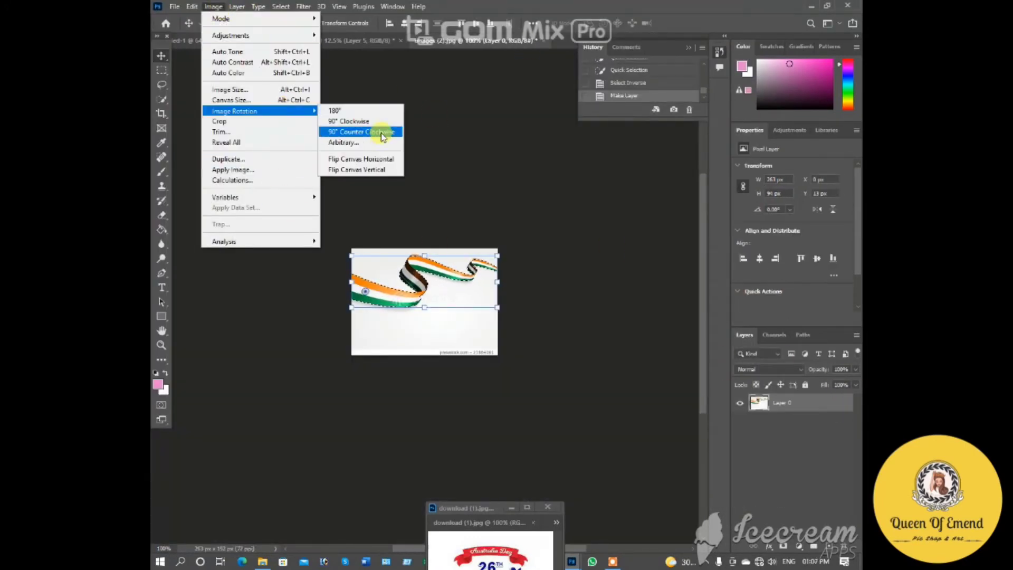
click(364, 158)
Quick-select the plain backdrop around the ribbon and invert the selection to isolate the ribbon.
key(w)
click(371, 299)
click(378, 303)
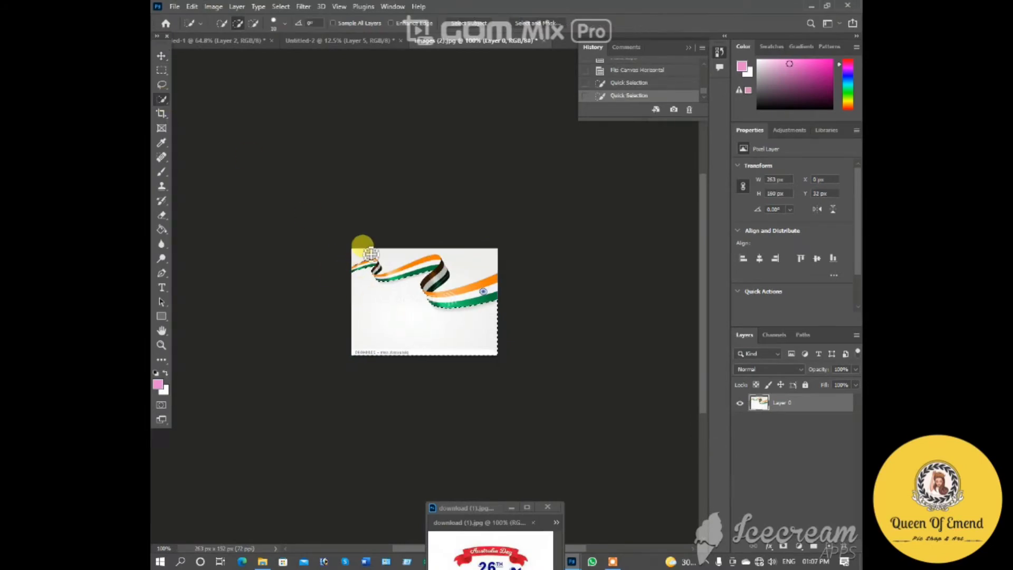
mouse_move(372, 255)
mouse_down()
mouse_move(454, 255)
mouse_move(437, 290)
mouse_move(476, 399)
mouse_move(687, 481)
mouse_up()
click(162, 56)
click(281, 7)
click(288, 50)
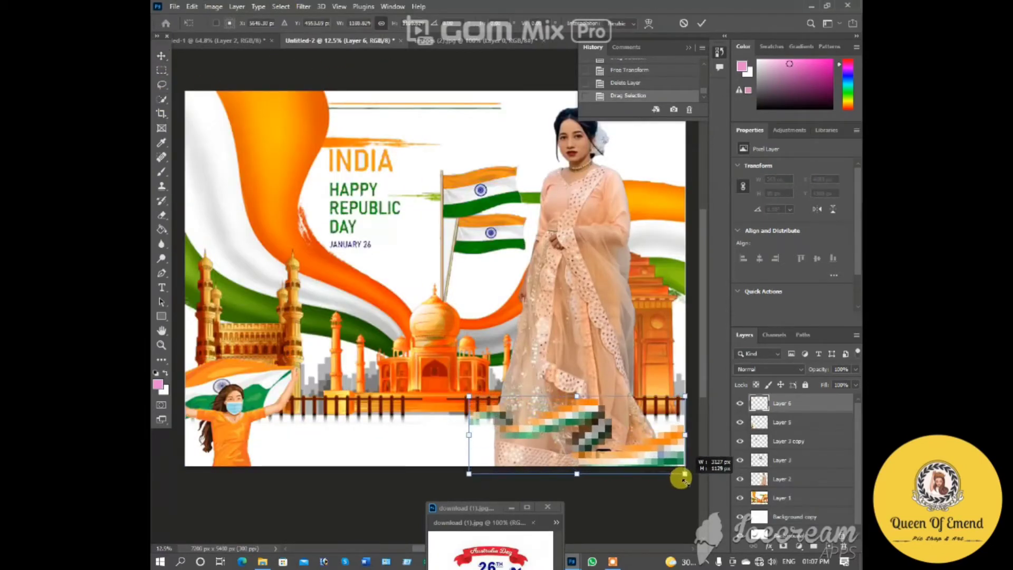
Fit the ribbon in Untitled-2's lower-right corner, across the hem of the woman's gown, and collapse the History panel.
mouse_move(626, 457)
mouse_down()
mouse_move(572, 397)
mouse_move(616, 446)
mouse_up()
key(Return)
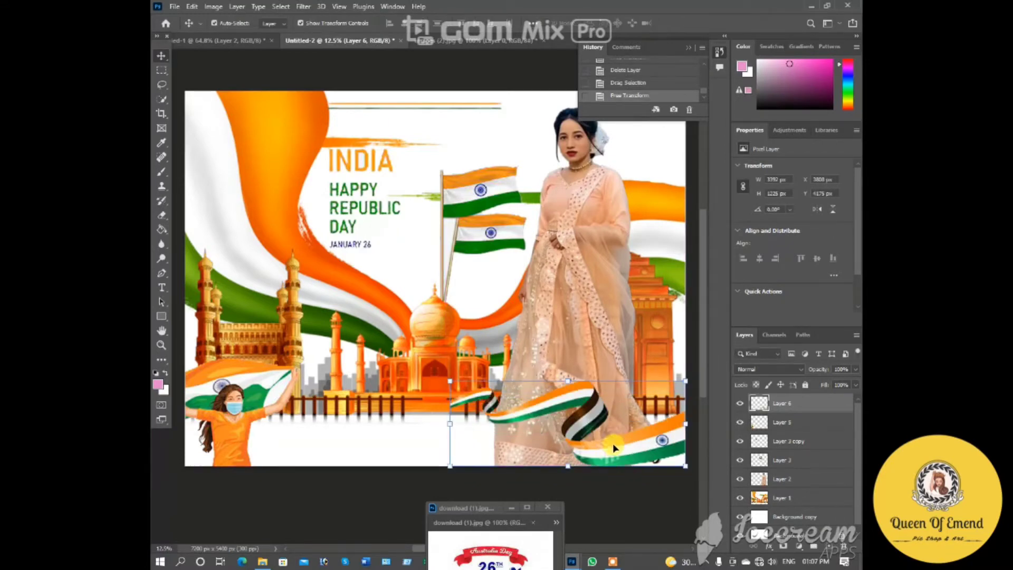
click(692, 49)
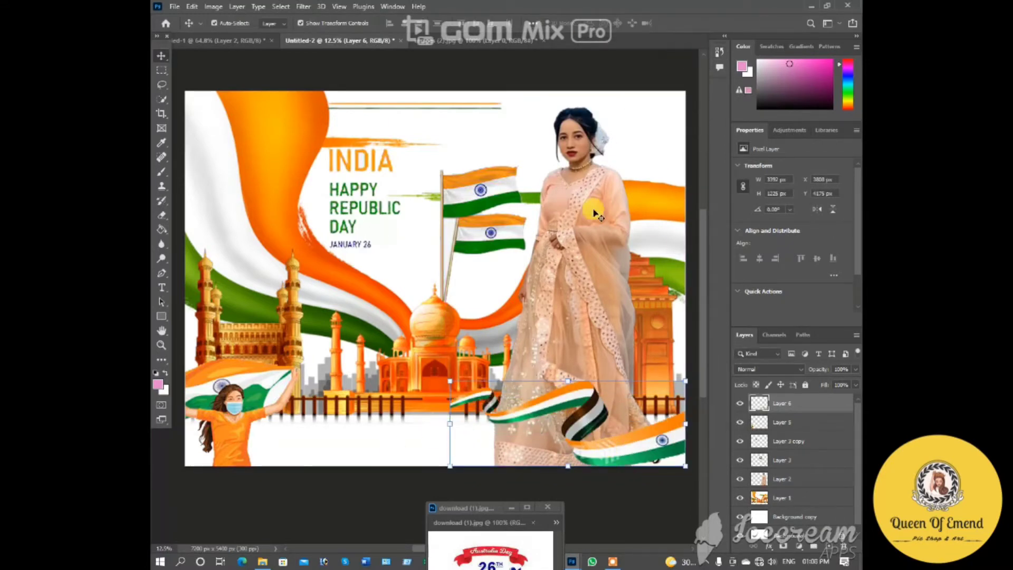
Warp the ribbon so its tail stretches further left and its chakra end sits slightly lower.
click(447, 421)
click(649, 22)
drag(450, 409, 413, 413)
drag(660, 451, 660, 458)
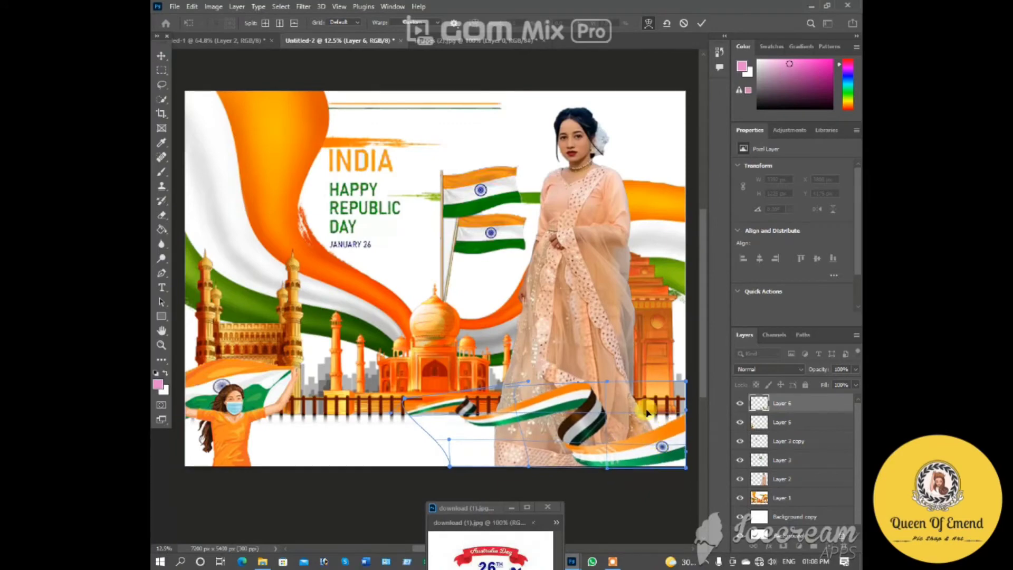
key(Return)
click(535, 122)
click(367, 82)
Close the images (2) ribbon document.
click(430, 40)
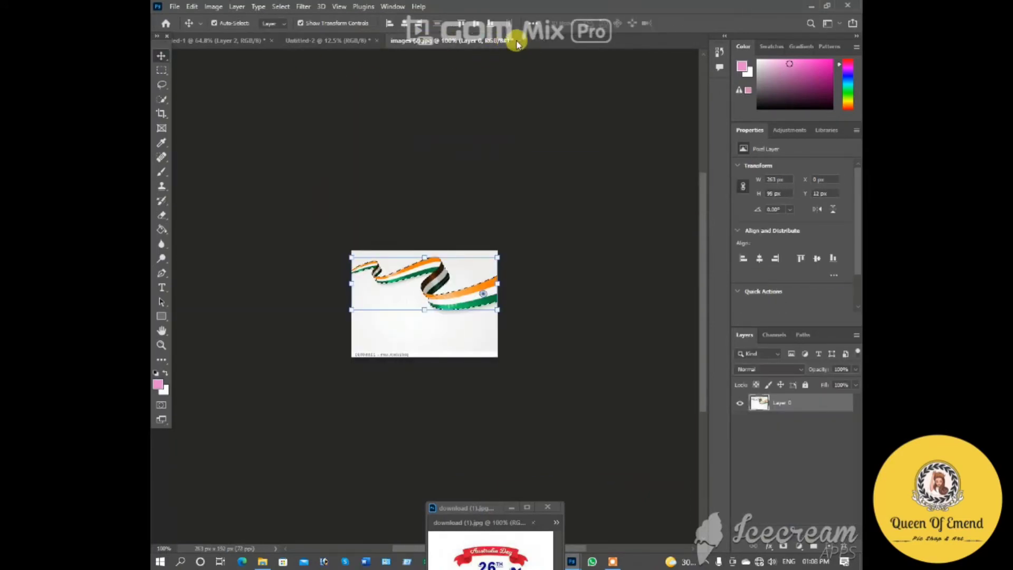
click(518, 41)
click(504, 219)
Create a blank 7200 x 5400 px document at 300 ppi and add the two-line text "Happy Republic Day" / "INDIA".
click(174, 7)
click(184, 25)
click(739, 461)
click(162, 288)
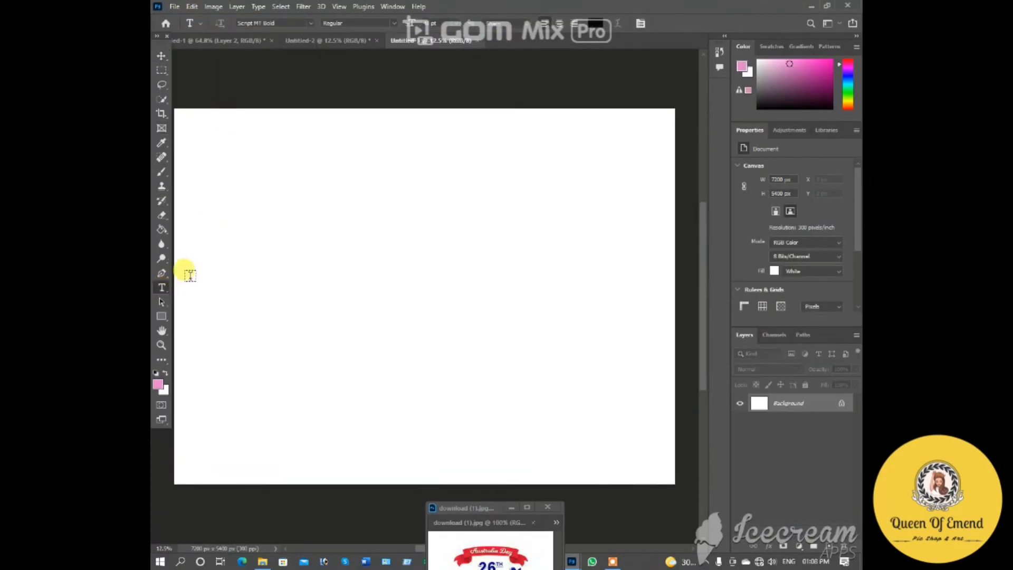
click(239, 213)
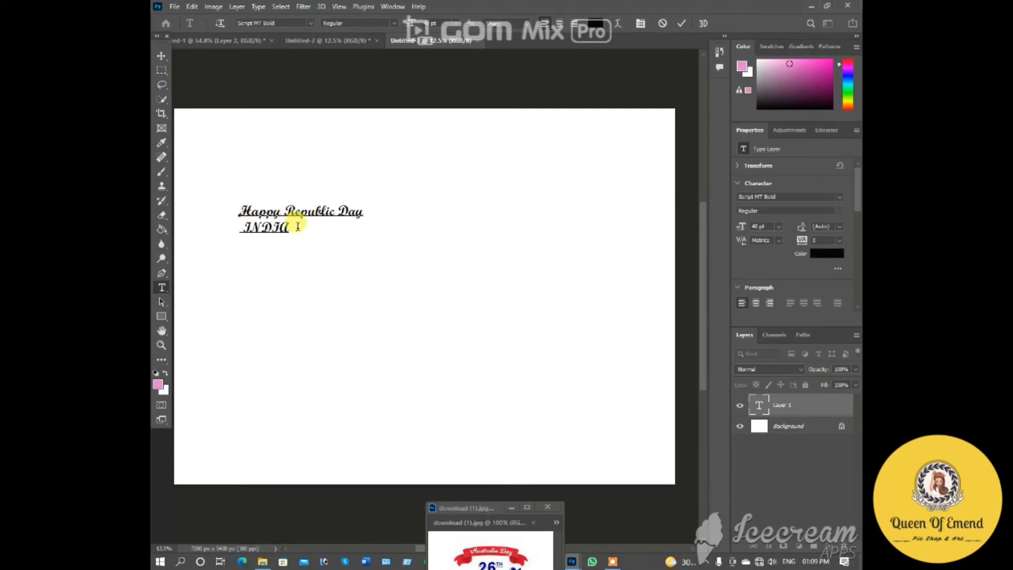
Format both text lines as centred 72 pt Cyclo with Smooth anti-aliasing.
key(ctrl+a)
click(756, 303)
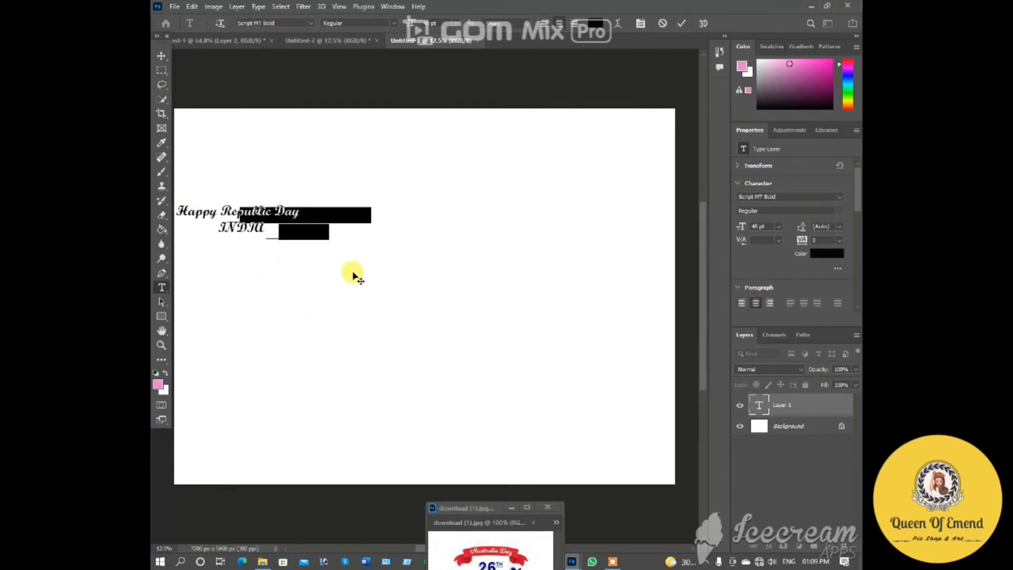
click(456, 23)
click(441, 174)
click(297, 21)
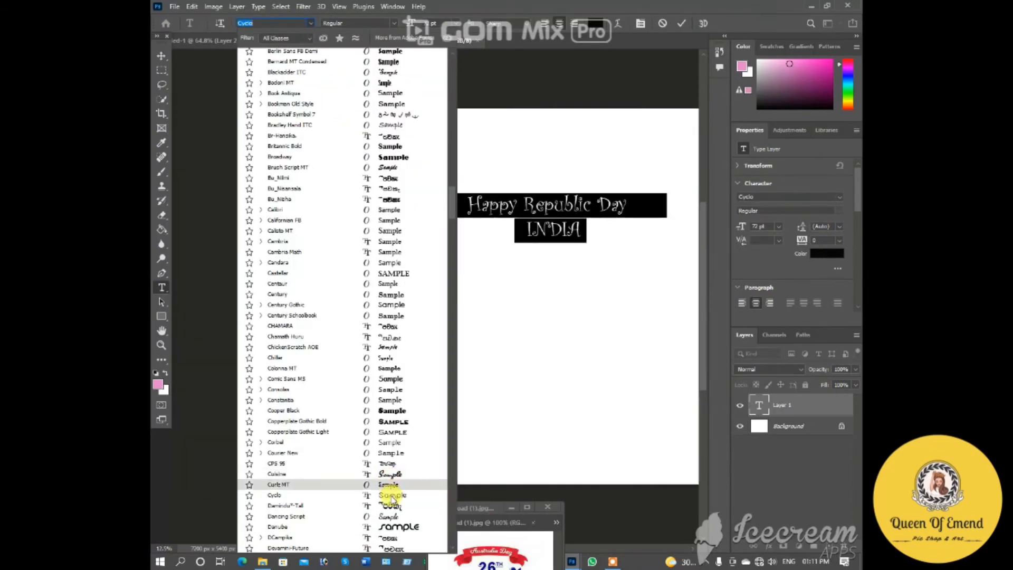
click(393, 492)
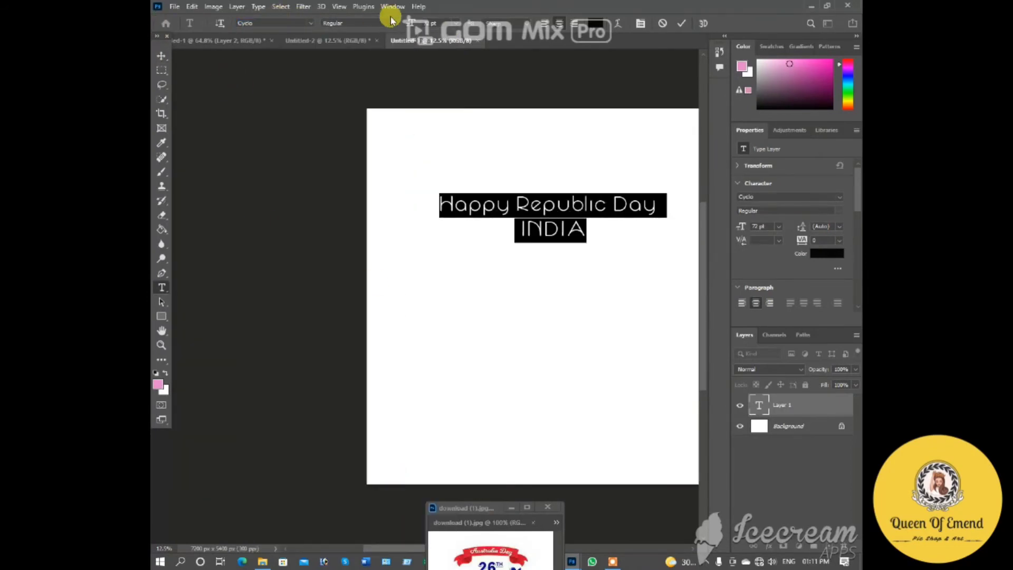
click(514, 24)
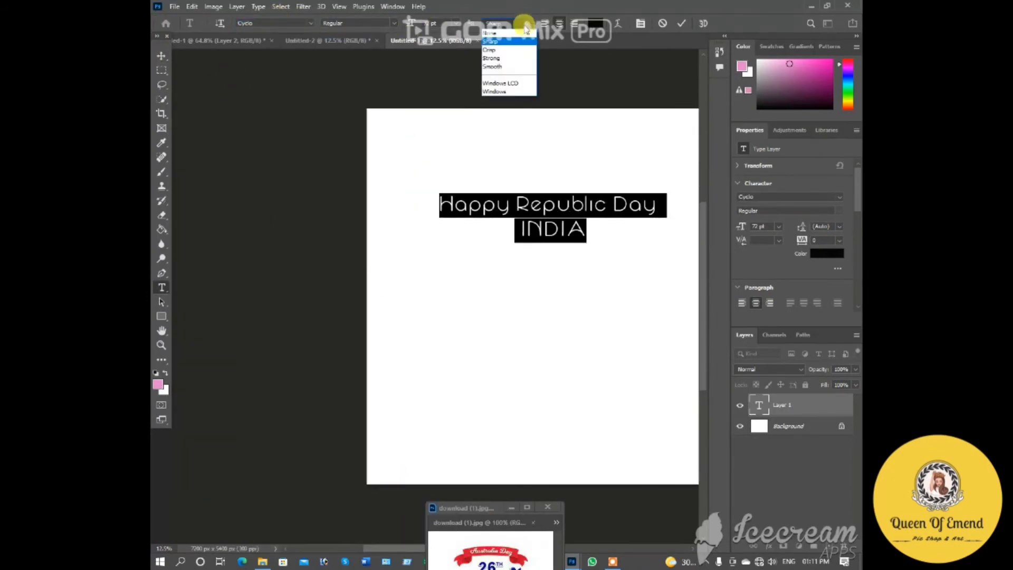
click(506, 66)
click(618, 24)
click(514, 142)
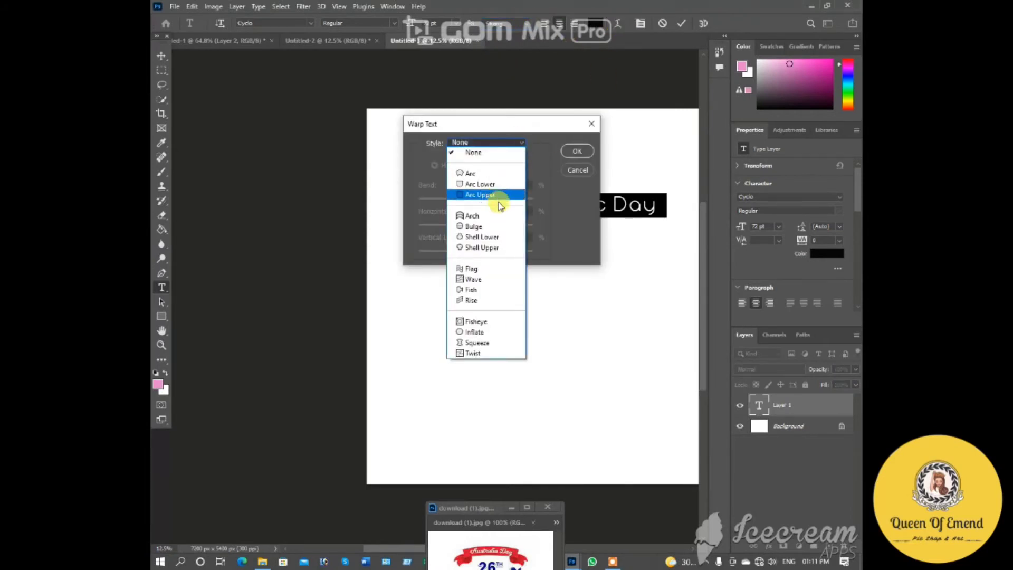
click(525, 137)
click(577, 170)
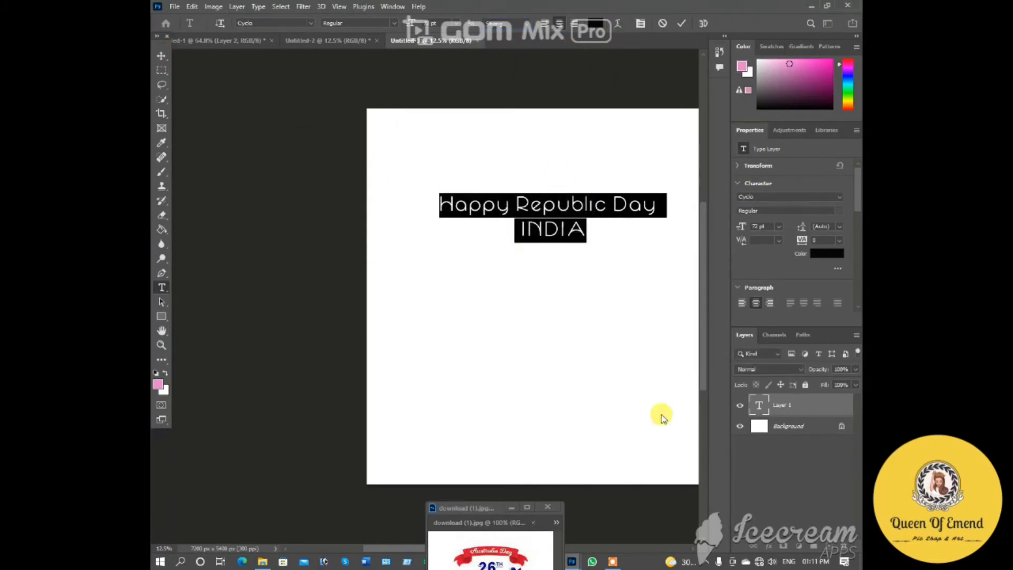
Commit the text and give it a Bevel & Emboss with 1000% depth plus a drop shadow with 100% spread and 5 px size.
click(681, 23)
click(770, 547)
click(795, 440)
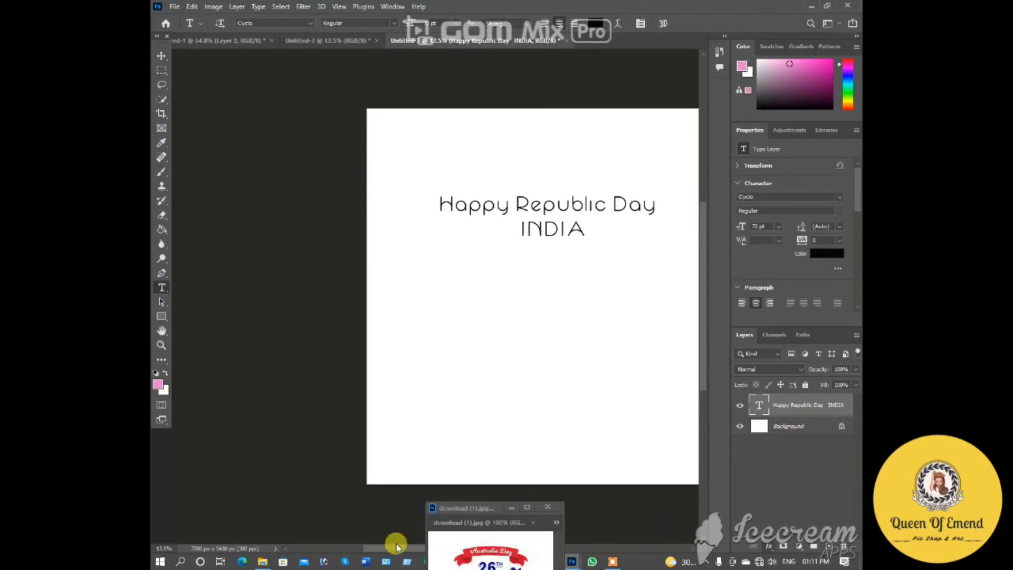
drag(397, 547, 458, 550)
click(490, 73)
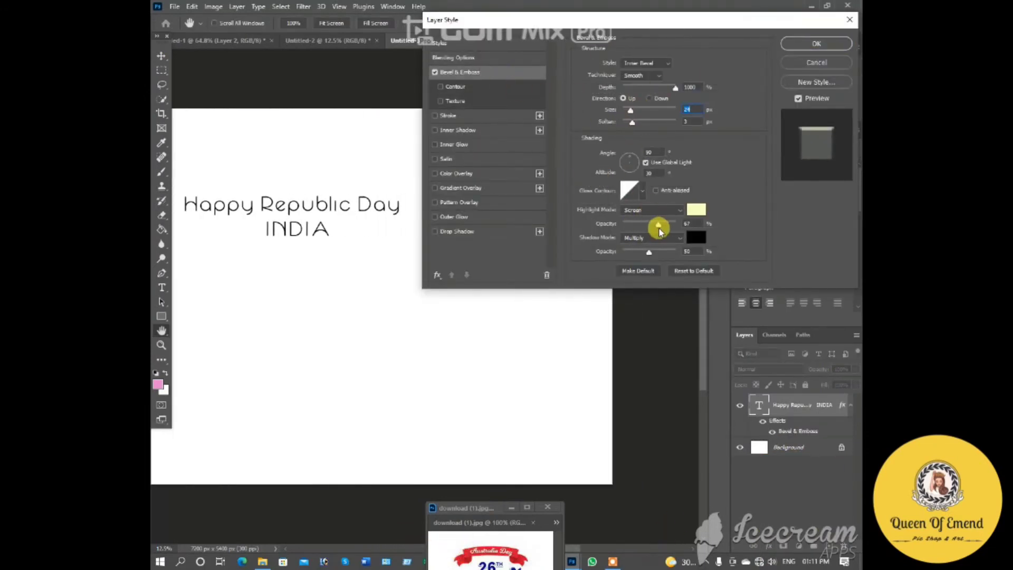
click(490, 231)
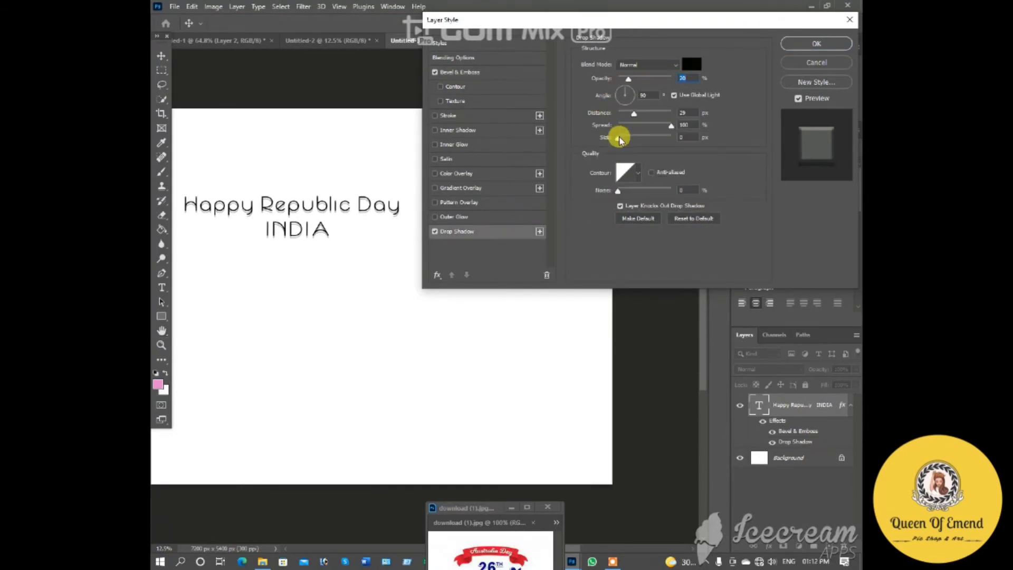
drag(618, 139, 622, 138)
Try a custom curve and several contour presets on the text's drop shadow, ending on the Linear contour.
click(625, 172)
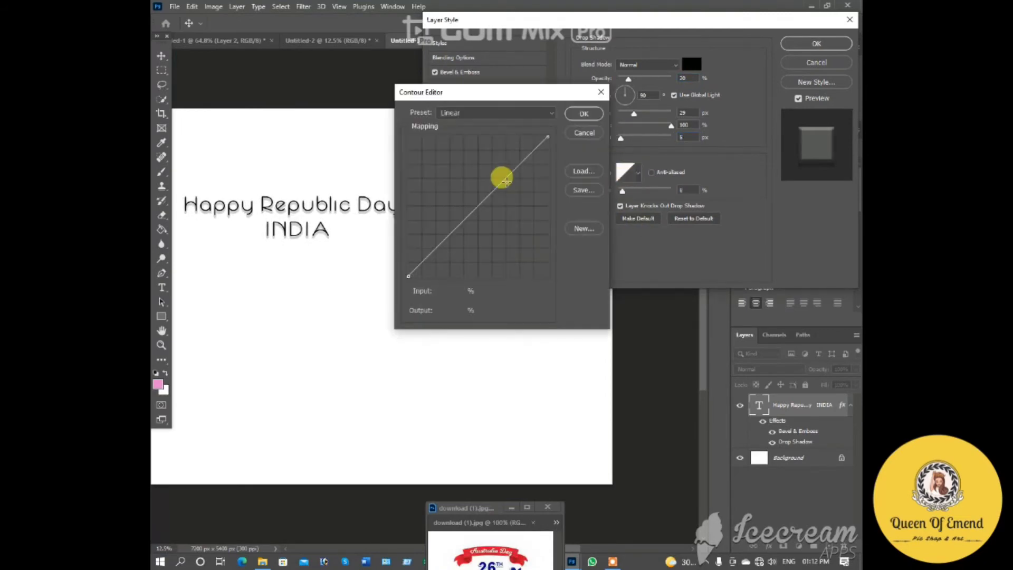
drag(502, 174, 516, 190)
click(584, 112)
click(638, 173)
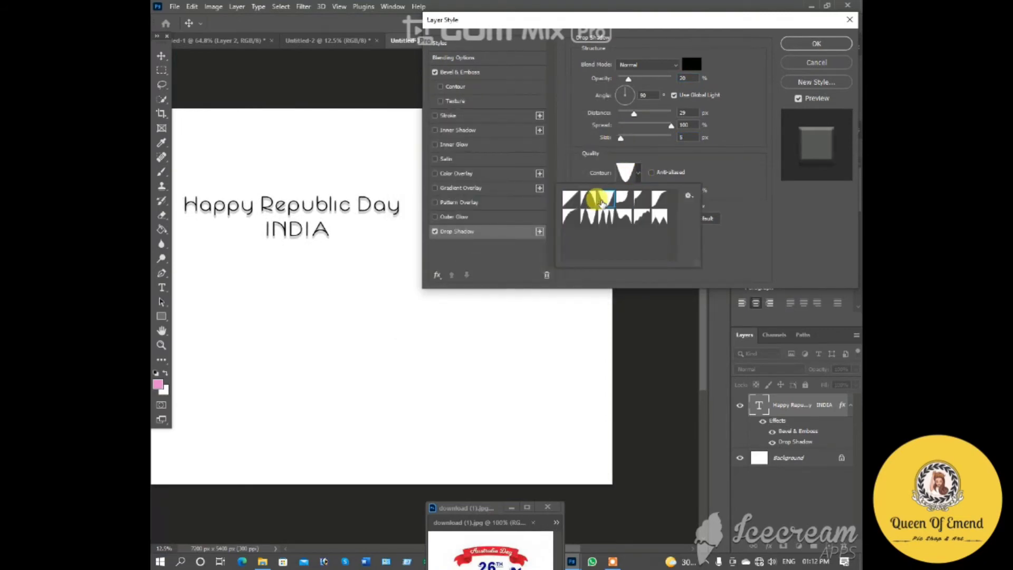
click(575, 216)
click(589, 217)
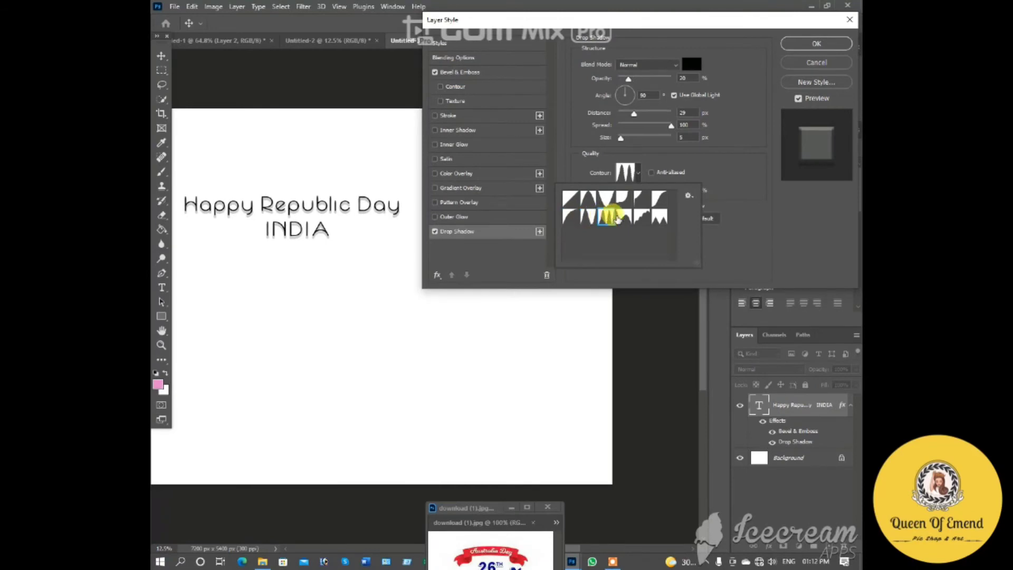
click(607, 217)
click(641, 217)
click(658, 217)
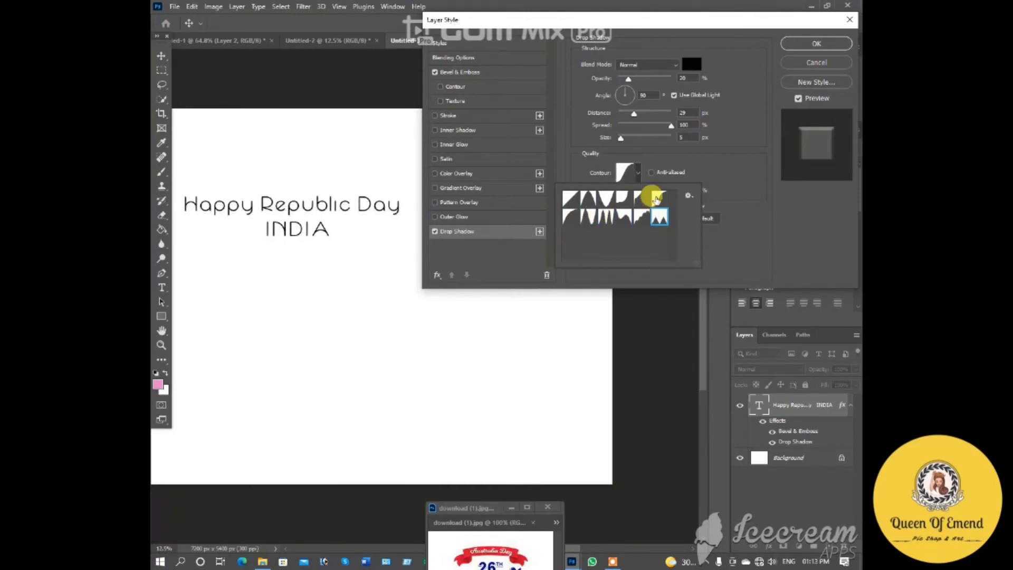
click(636, 203)
click(606, 199)
click(567, 199)
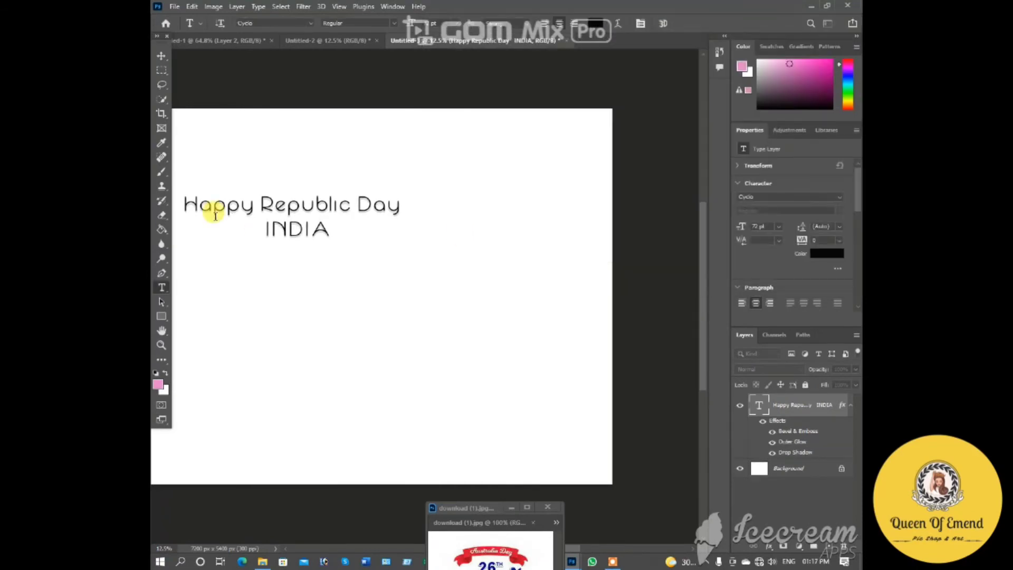
Copy the styled greeting text into the Untitled-2 poster and place it along the bottom between the masked girl and the woman.
right_click(161, 302)
click(163, 53)
drag(246, 160, 454, 452)
click(469, 461)
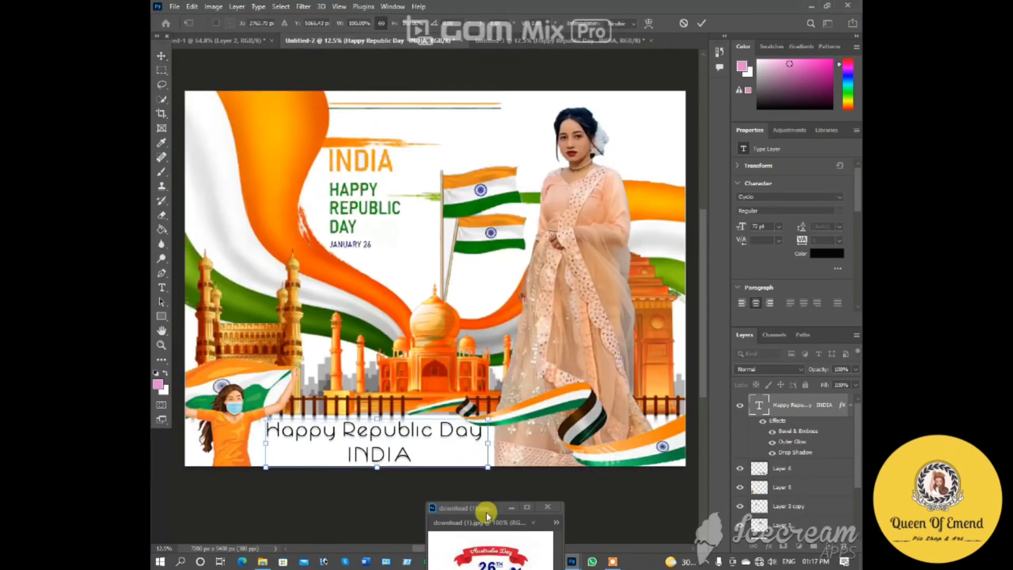
Dock the floating download (1).jpg window with the other open documents and return to the Untitled-2 poster.
drag(486, 510, 556, 537)
drag(528, 299, 527, 41)
click(293, 41)
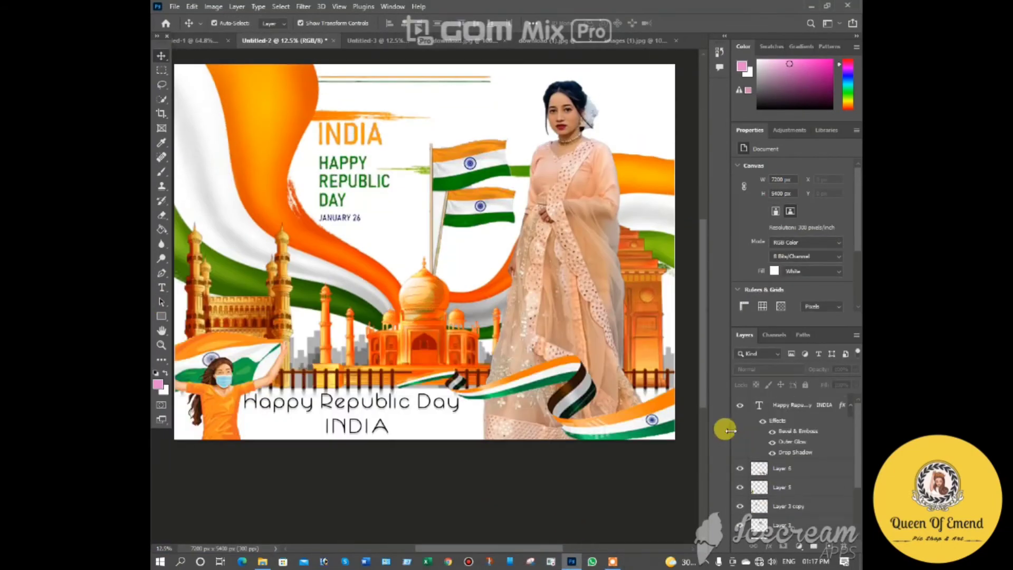
Hide the poster's layers and show them again one by one to review how the composition is built up.
drag(737, 409, 740, 510)
click(739, 492)
scroll(740, 425, up, 2)
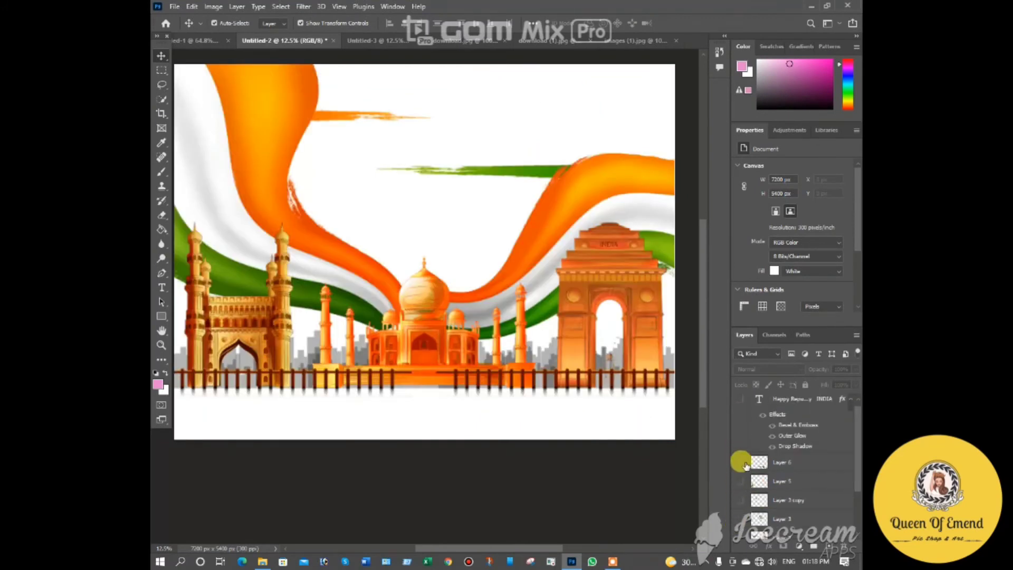
click(739, 461)
scroll(740, 462, down, 2)
click(740, 473)
click(739, 453)
click(739, 435)
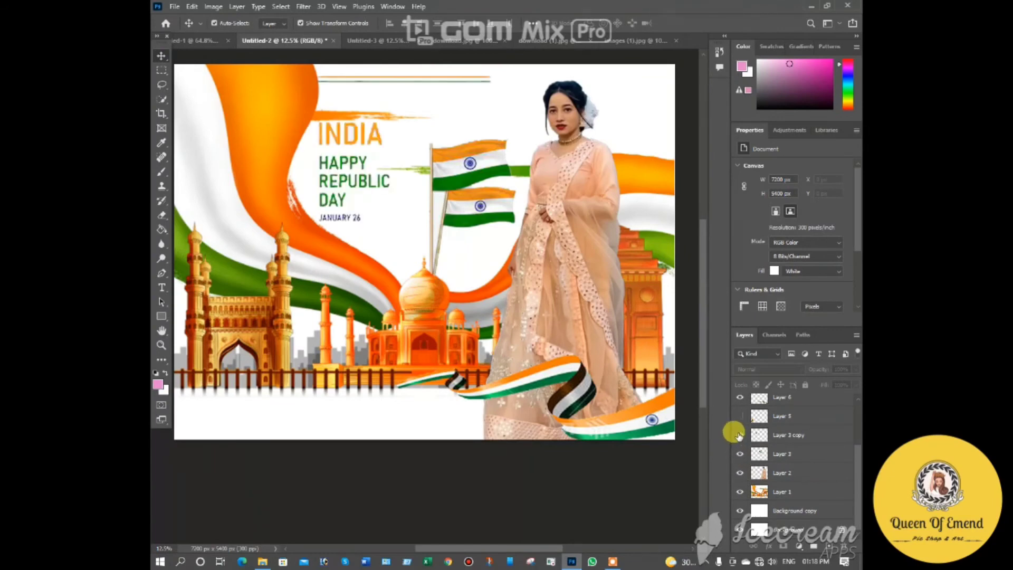
click(739, 416)
scroll(740, 411, up, 1)
click(741, 405)
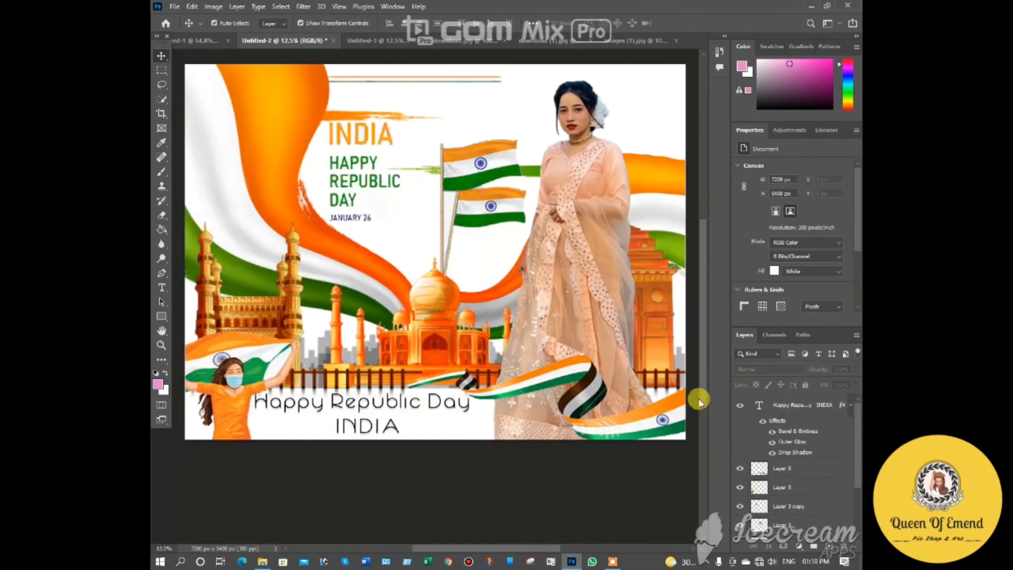
Set up an Export As of the poster in JPG format with Great quality.
drag(701, 402, 703, 371)
click(174, 6)
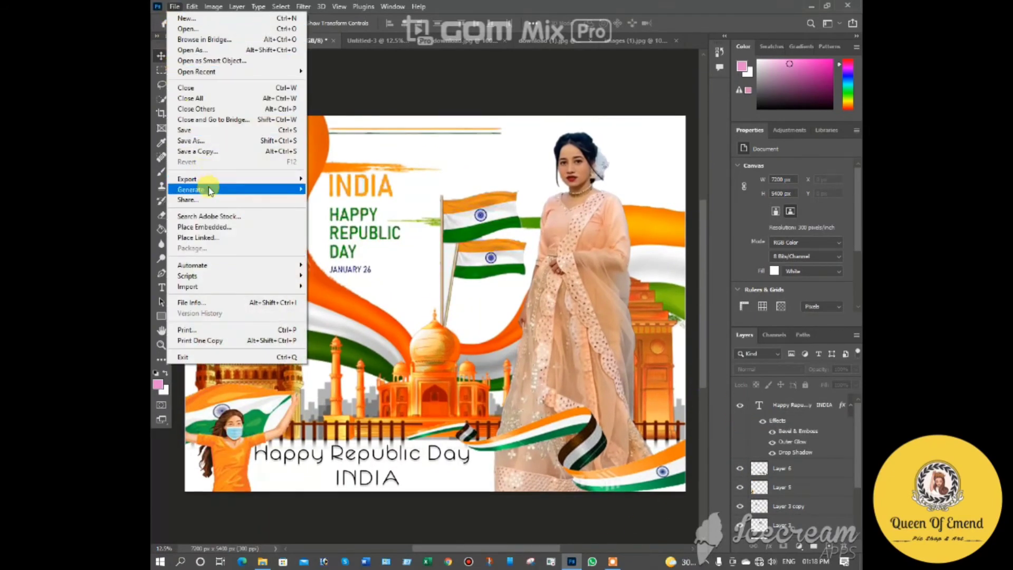
mouse_move(204, 186)
click(401, 203)
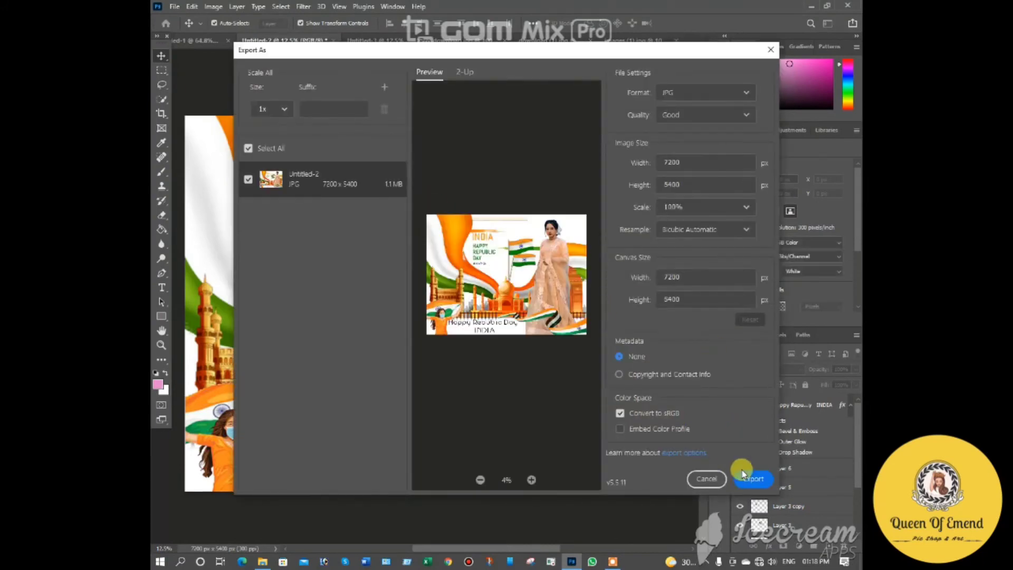
click(710, 118)
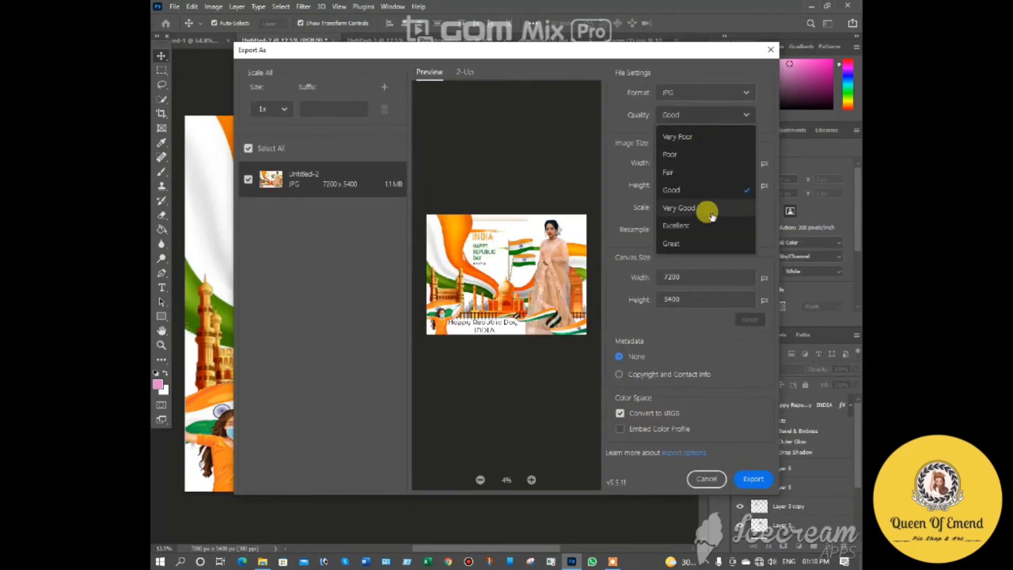
click(708, 214)
click(725, 115)
click(733, 232)
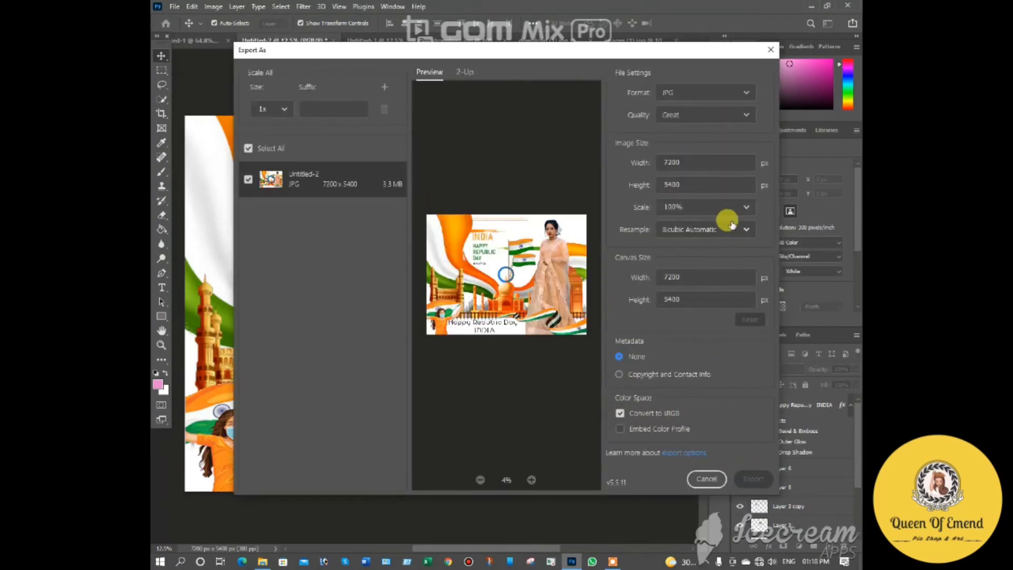
Check the export preview up close and export the JPG as "INDIA republic day edit" into F: > PHOTOSHOP > 2022 new pc work.
click(531, 479)
click(531, 480)
drag(534, 418, 423, 409)
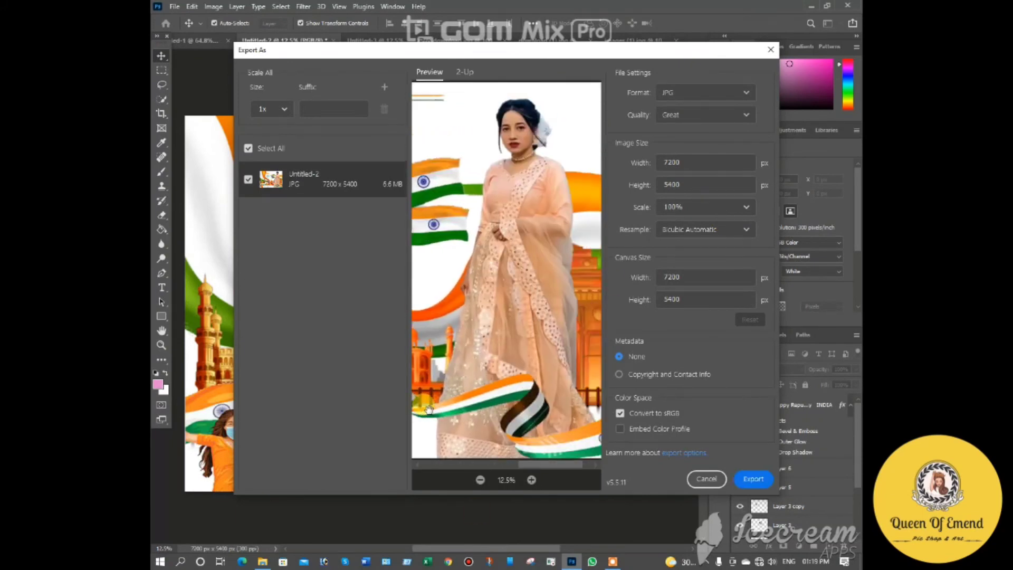
drag(550, 378, 516, 377)
click(481, 480)
click(480, 480)
click(753, 479)
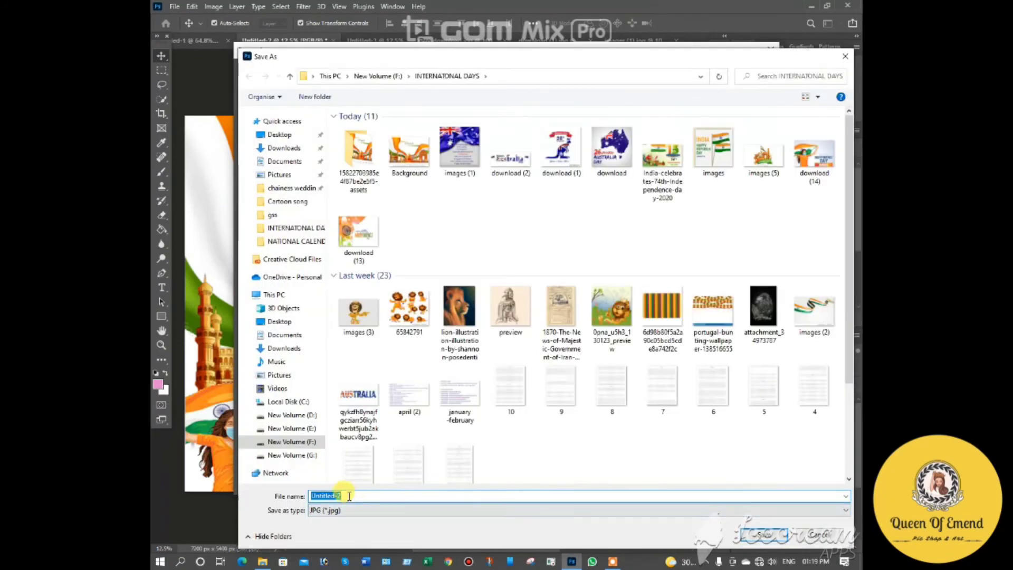
text(INDIA republic day edit)
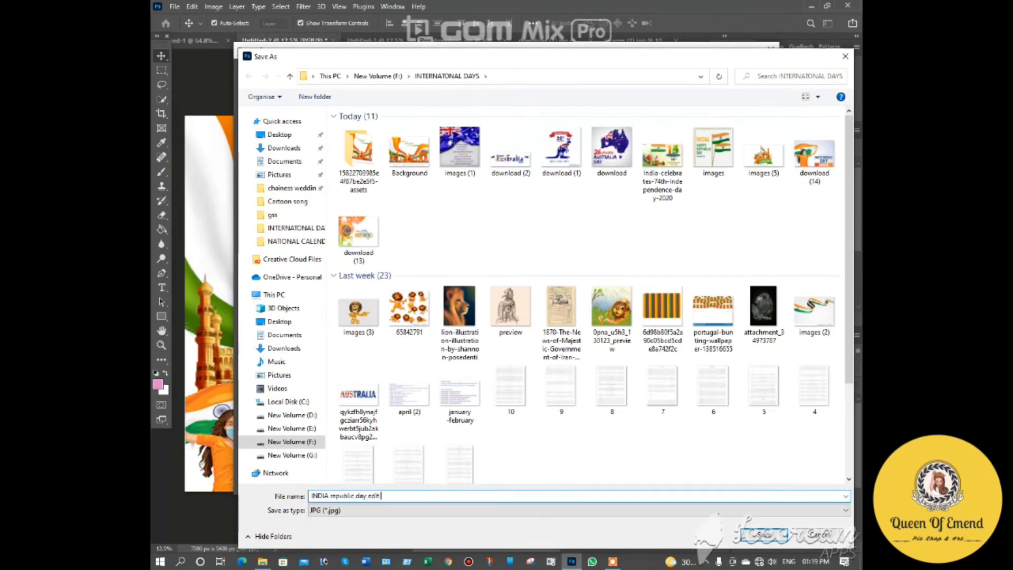
click(282, 442)
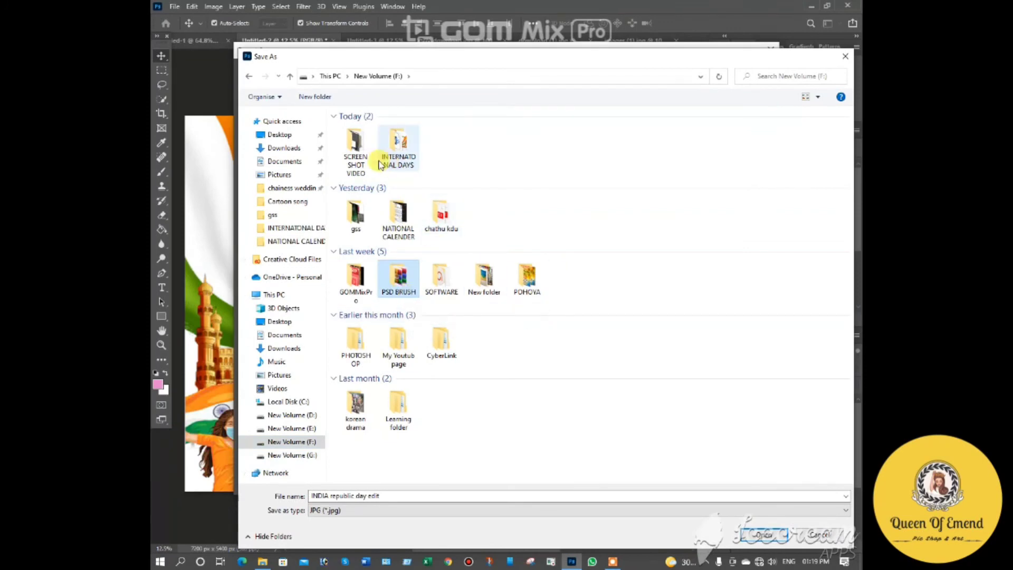
double_click(370, 344)
double_click(508, 282)
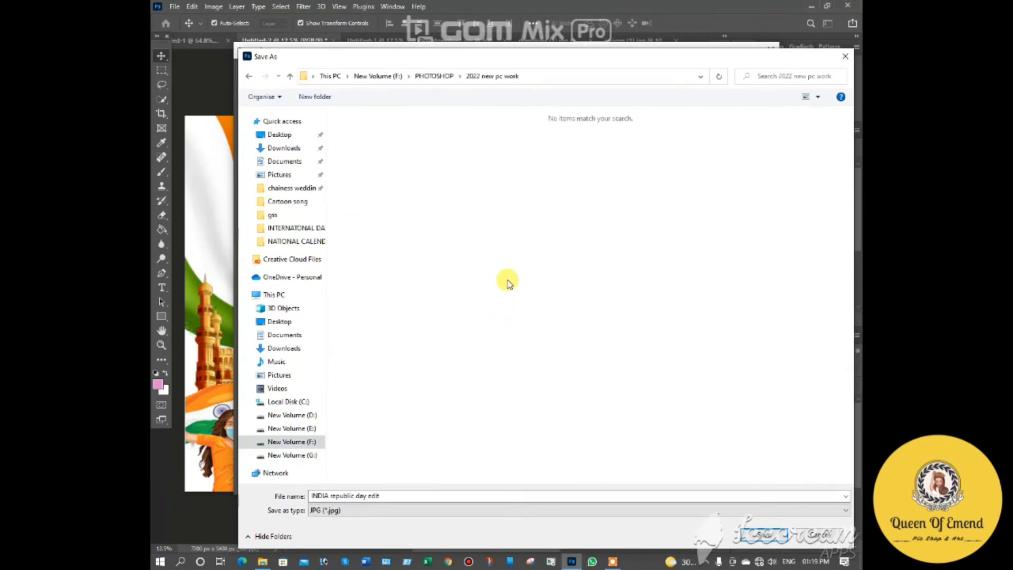
click(781, 542)
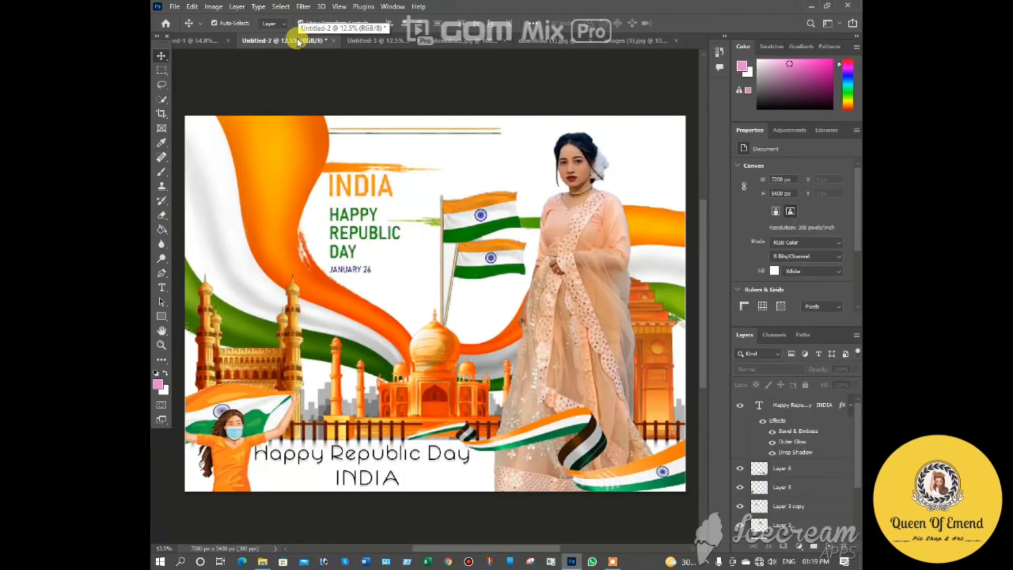
Save the layered poster as the PSD "india republic day edit" in PHOTOSHOP > 2022 new pc work with Maximize Compatibility on.
click(174, 6)
click(185, 137)
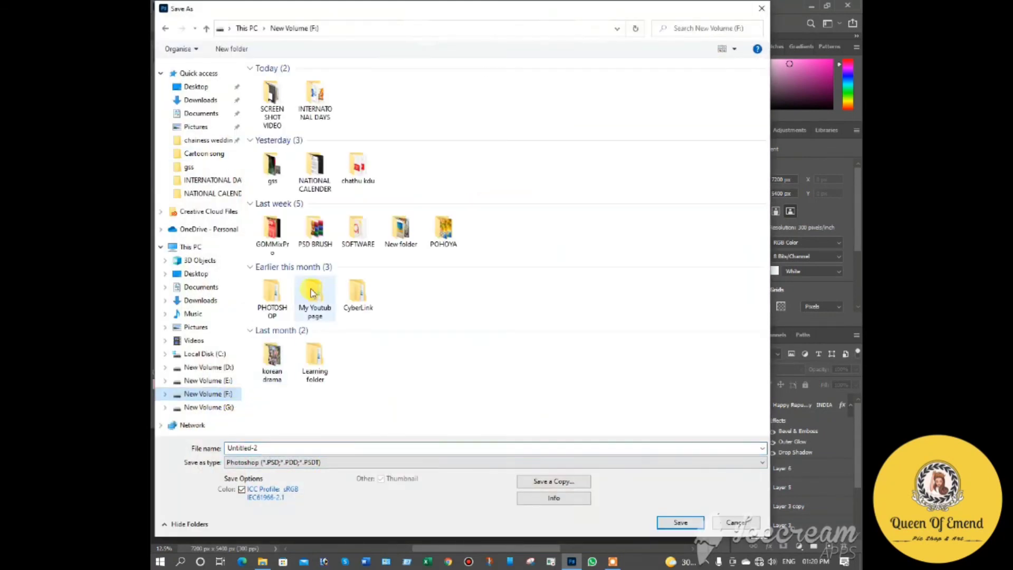
double_click(272, 292)
double_click(276, 110)
click(254, 447)
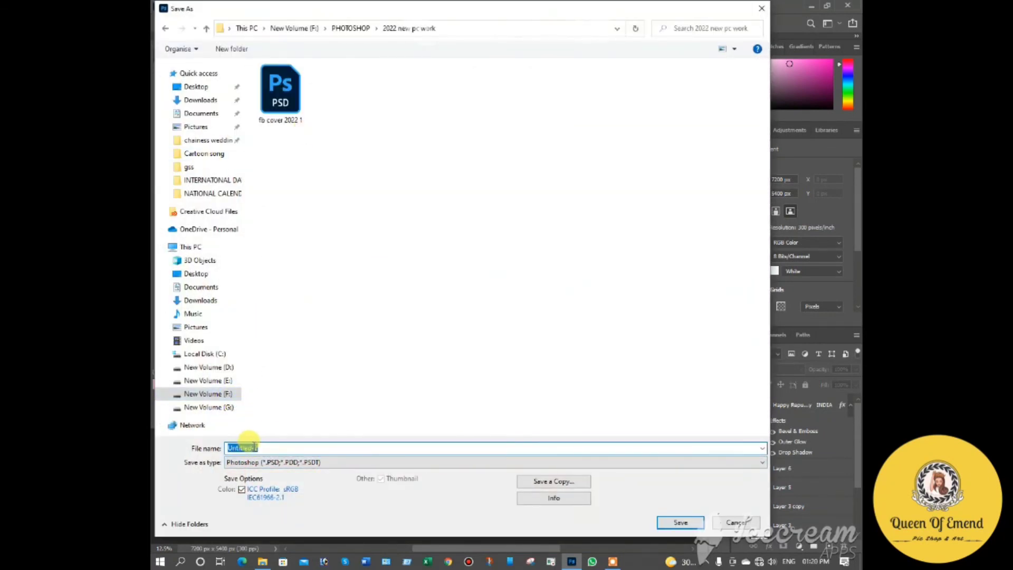
text(india republic day edit)
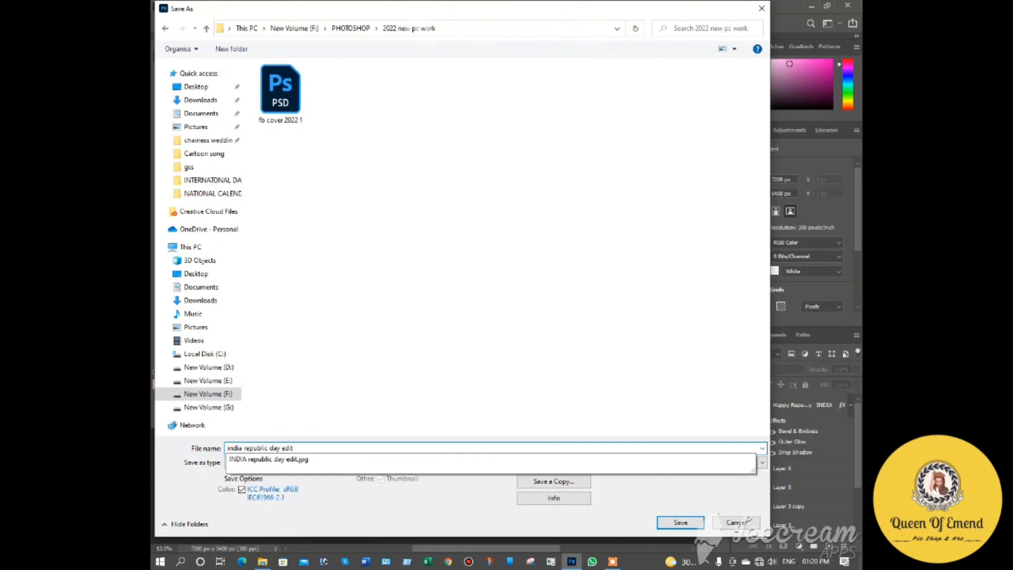
key(Return)
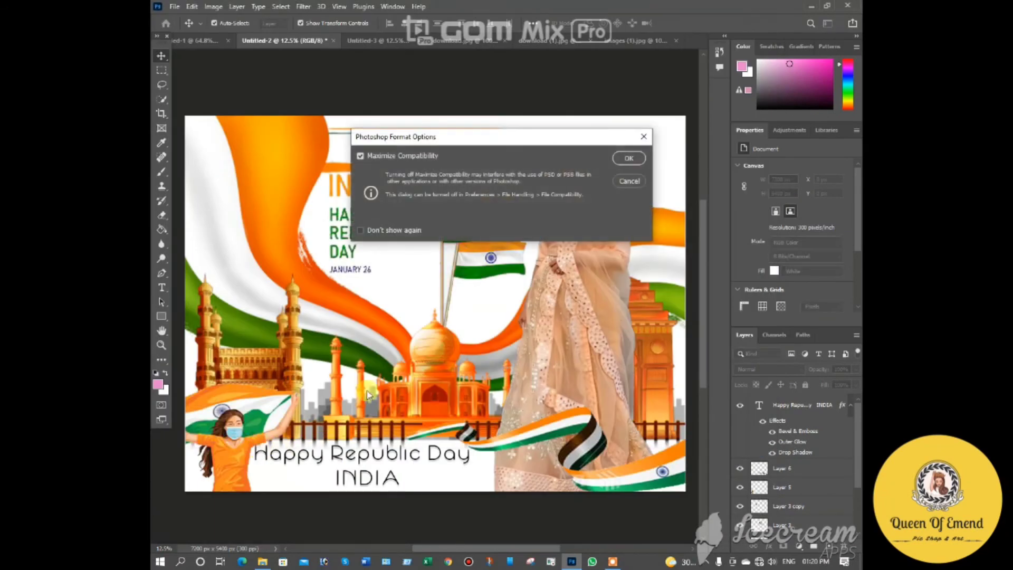
click(629, 157)
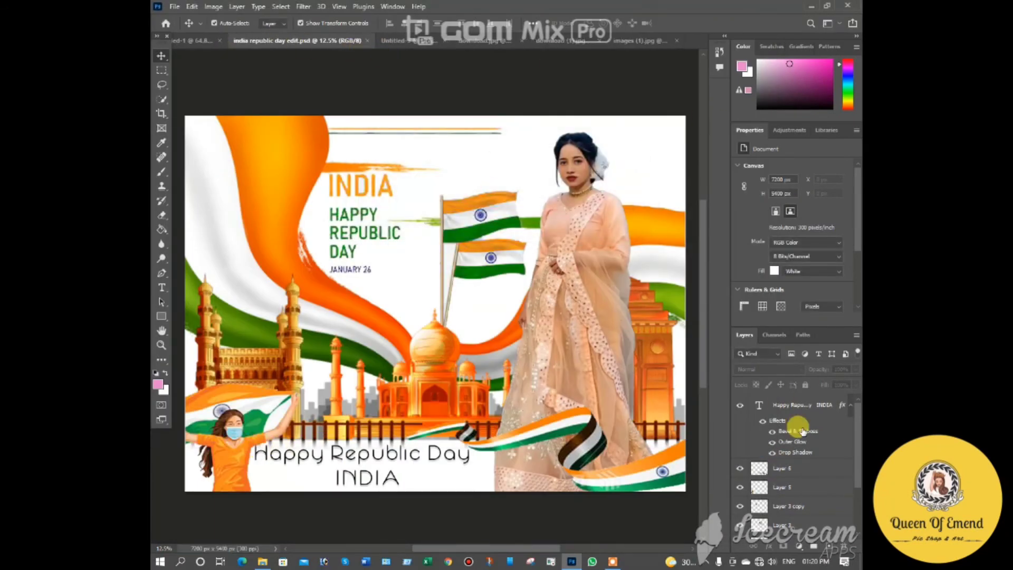
Delete Layer 6, Layer 5, Layer 3 copy, Layer 3, Layer 2 and Layer 1, keeping the greeting text and both background layers.
click(796, 407)
click(794, 469)
key(Delete)
click(795, 485)
key(Delete)
key(Delete)
key(Delete)
key(Delete)
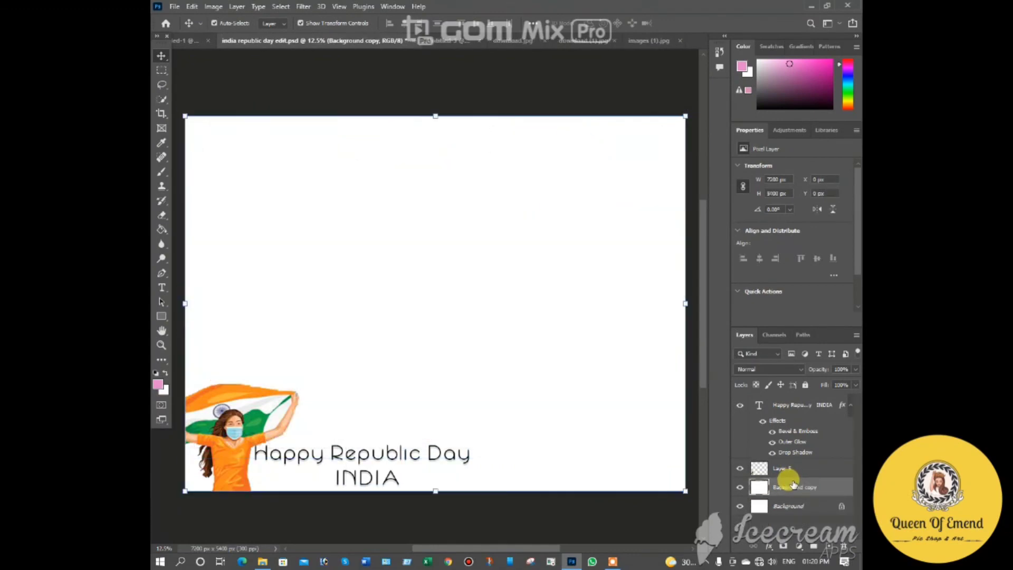
click(792, 472)
key(Delete)
click(613, 561)
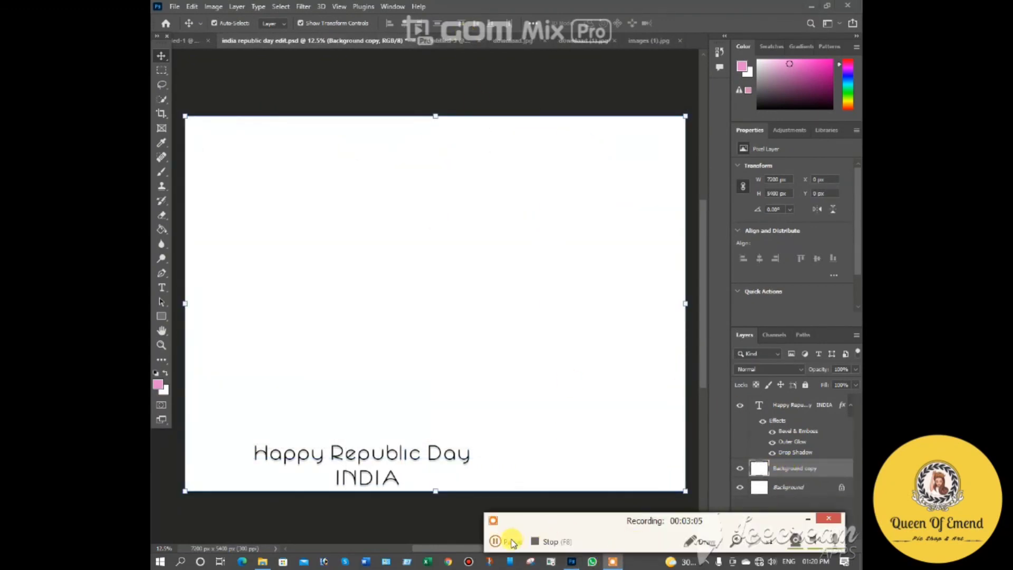